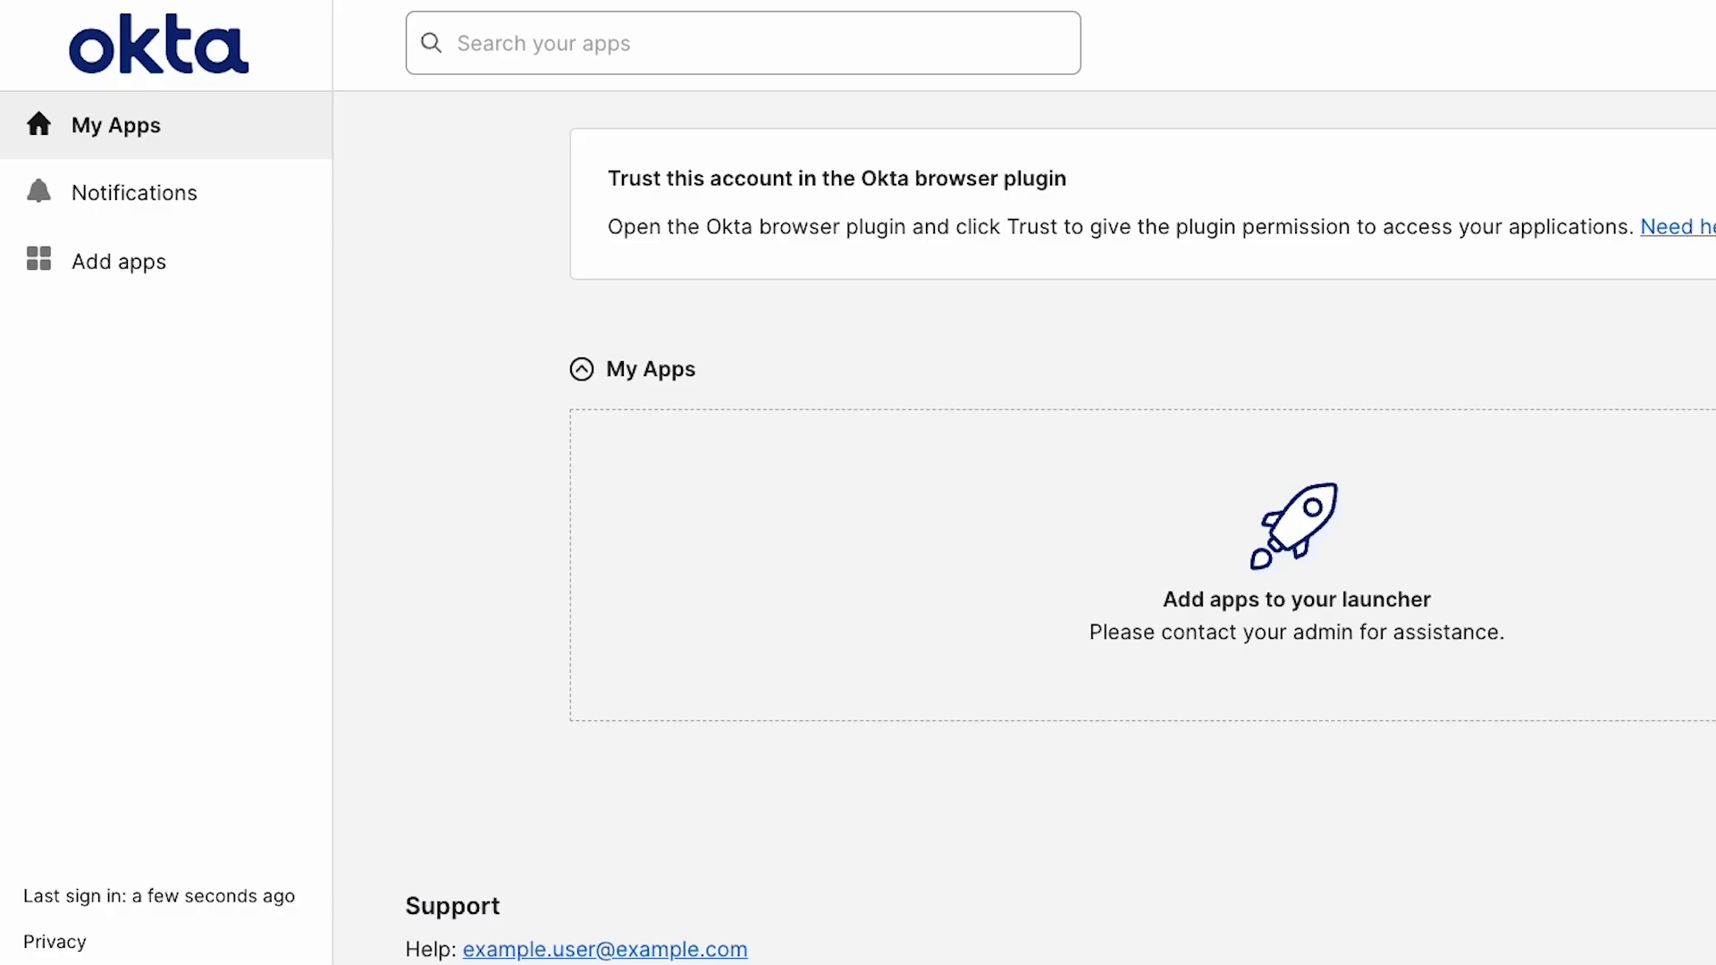
Step: Go to Reports > System Log in the Admin Console sidebar
left_click(458, 43)
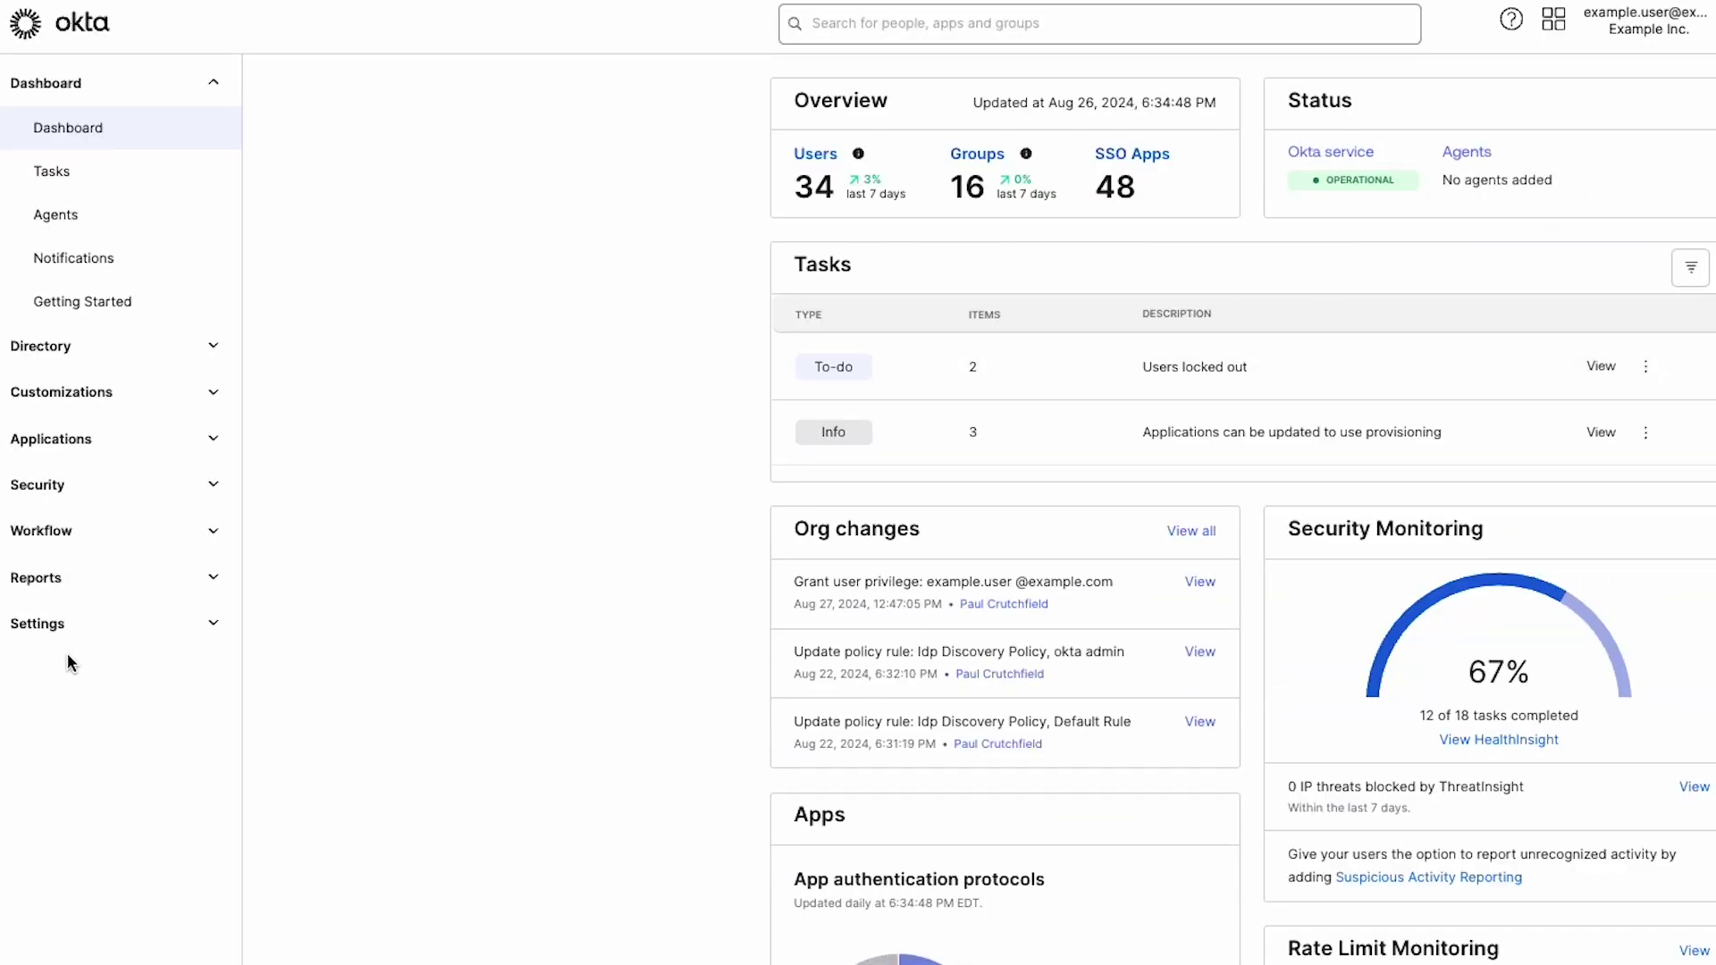
left_click(204, 581)
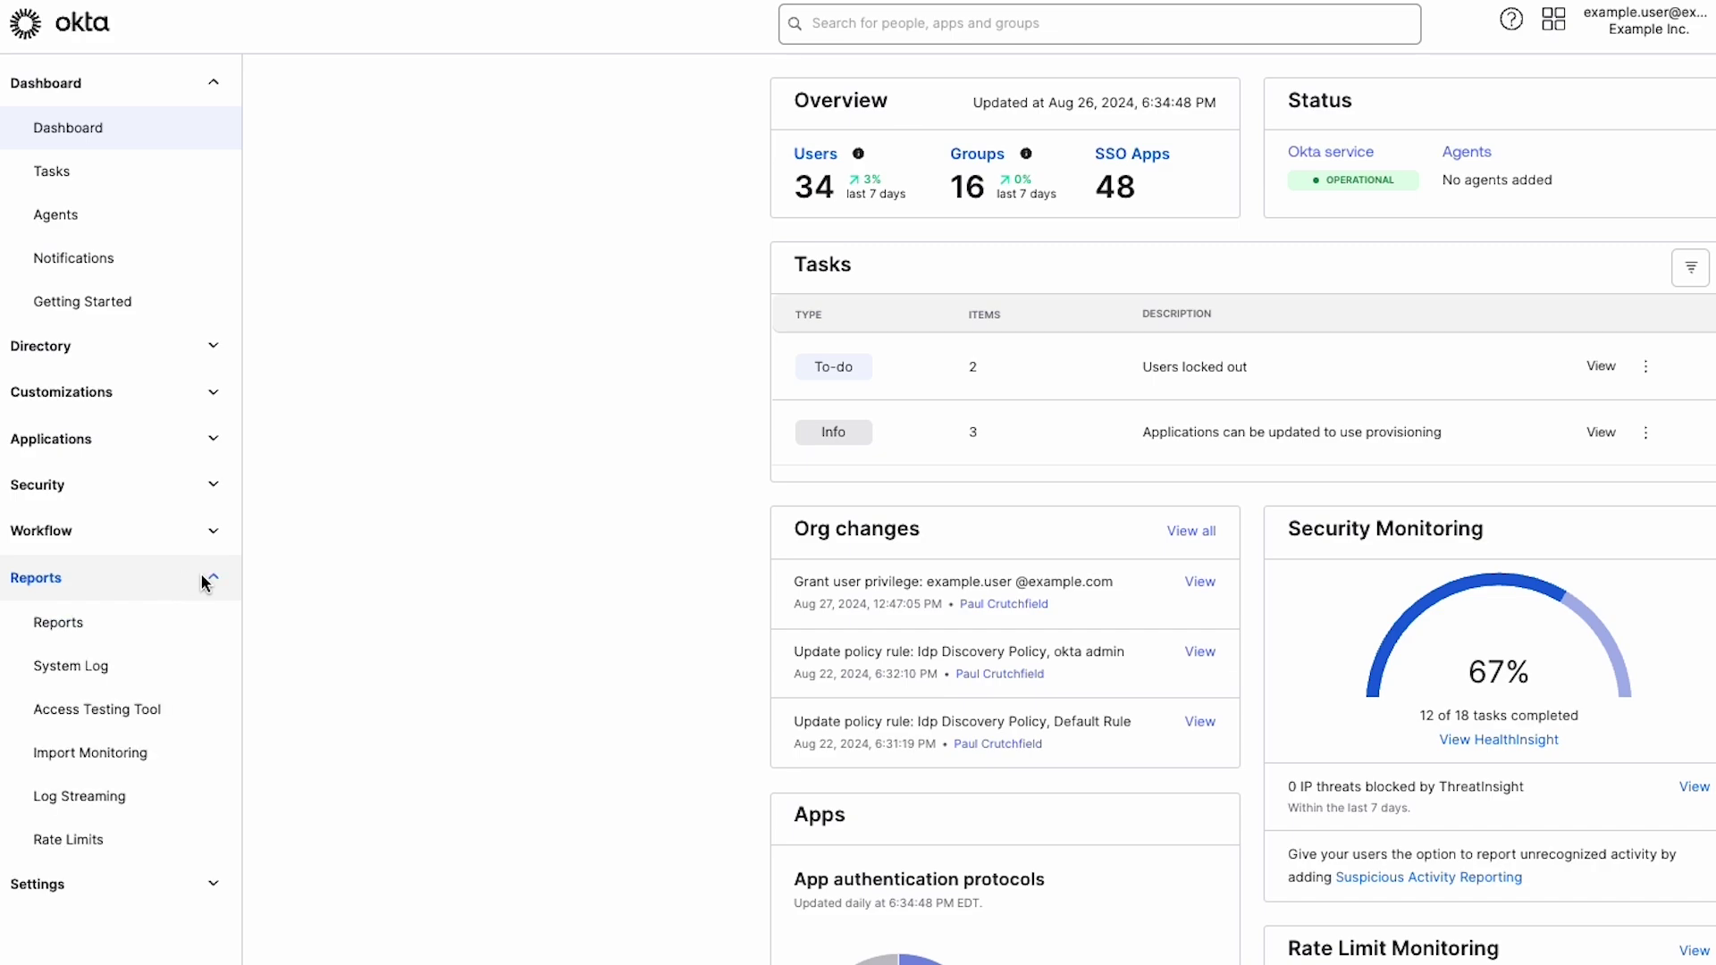
left_click(95, 667)
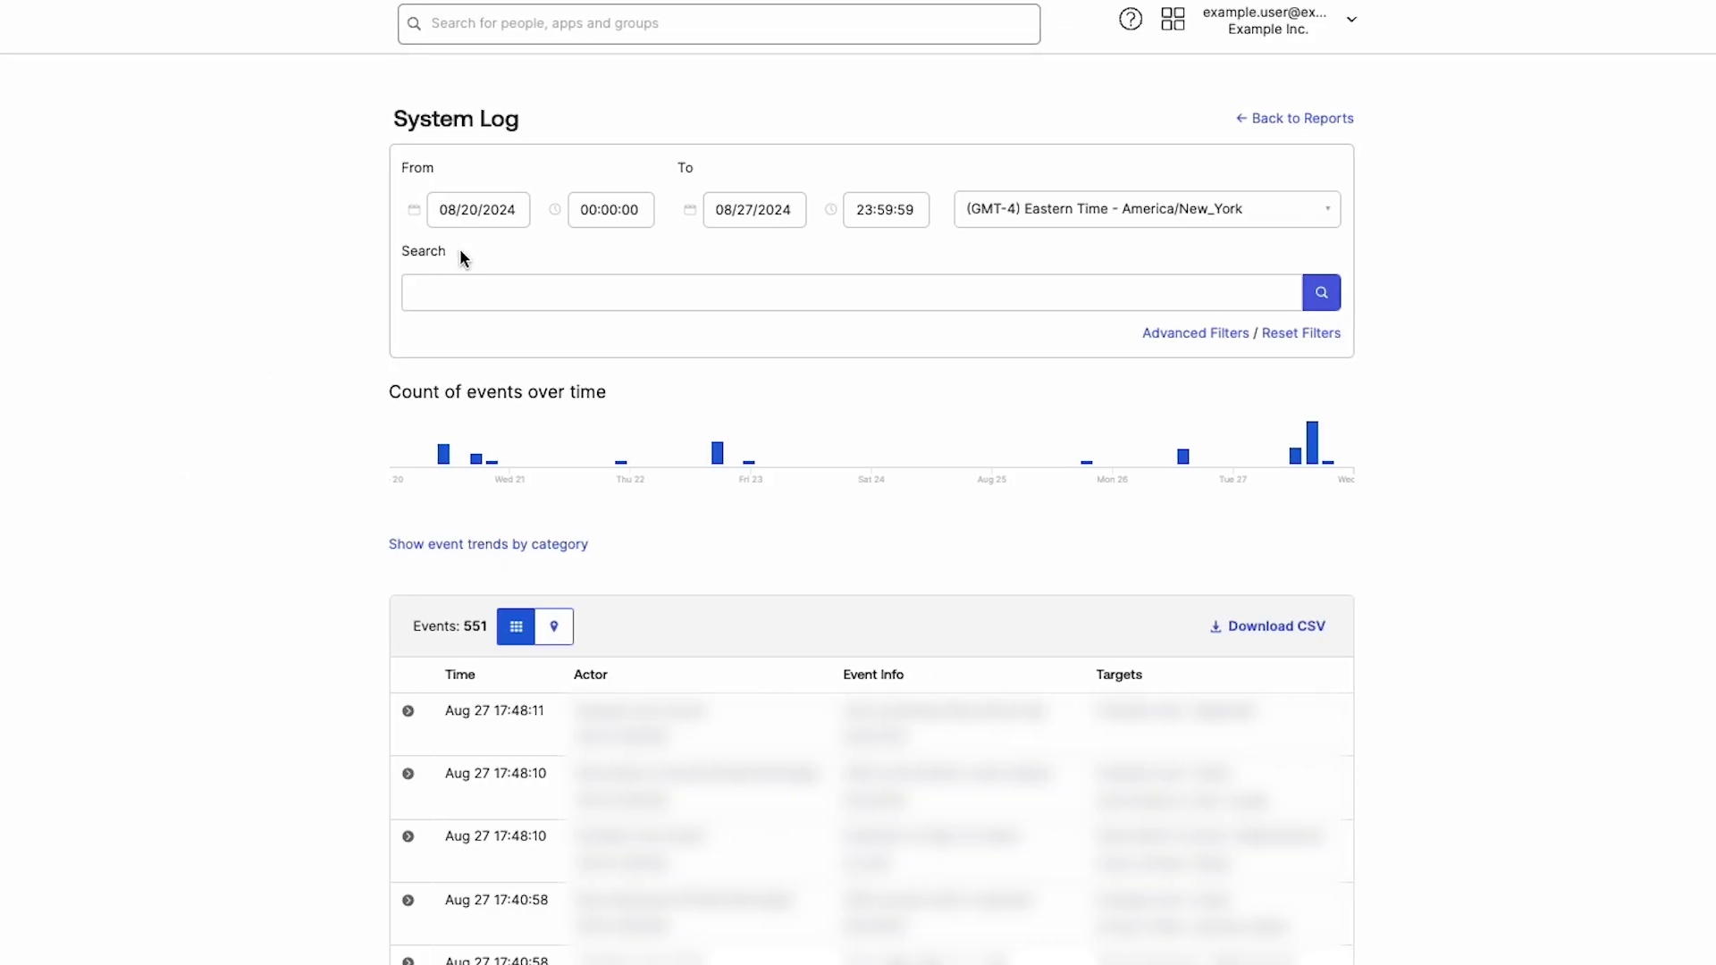
left_click(454, 213)
Step: Set the log range to start on 08/27/2024 at 15:30:00
left_click(478, 209)
key("BackSpace")
type("7")
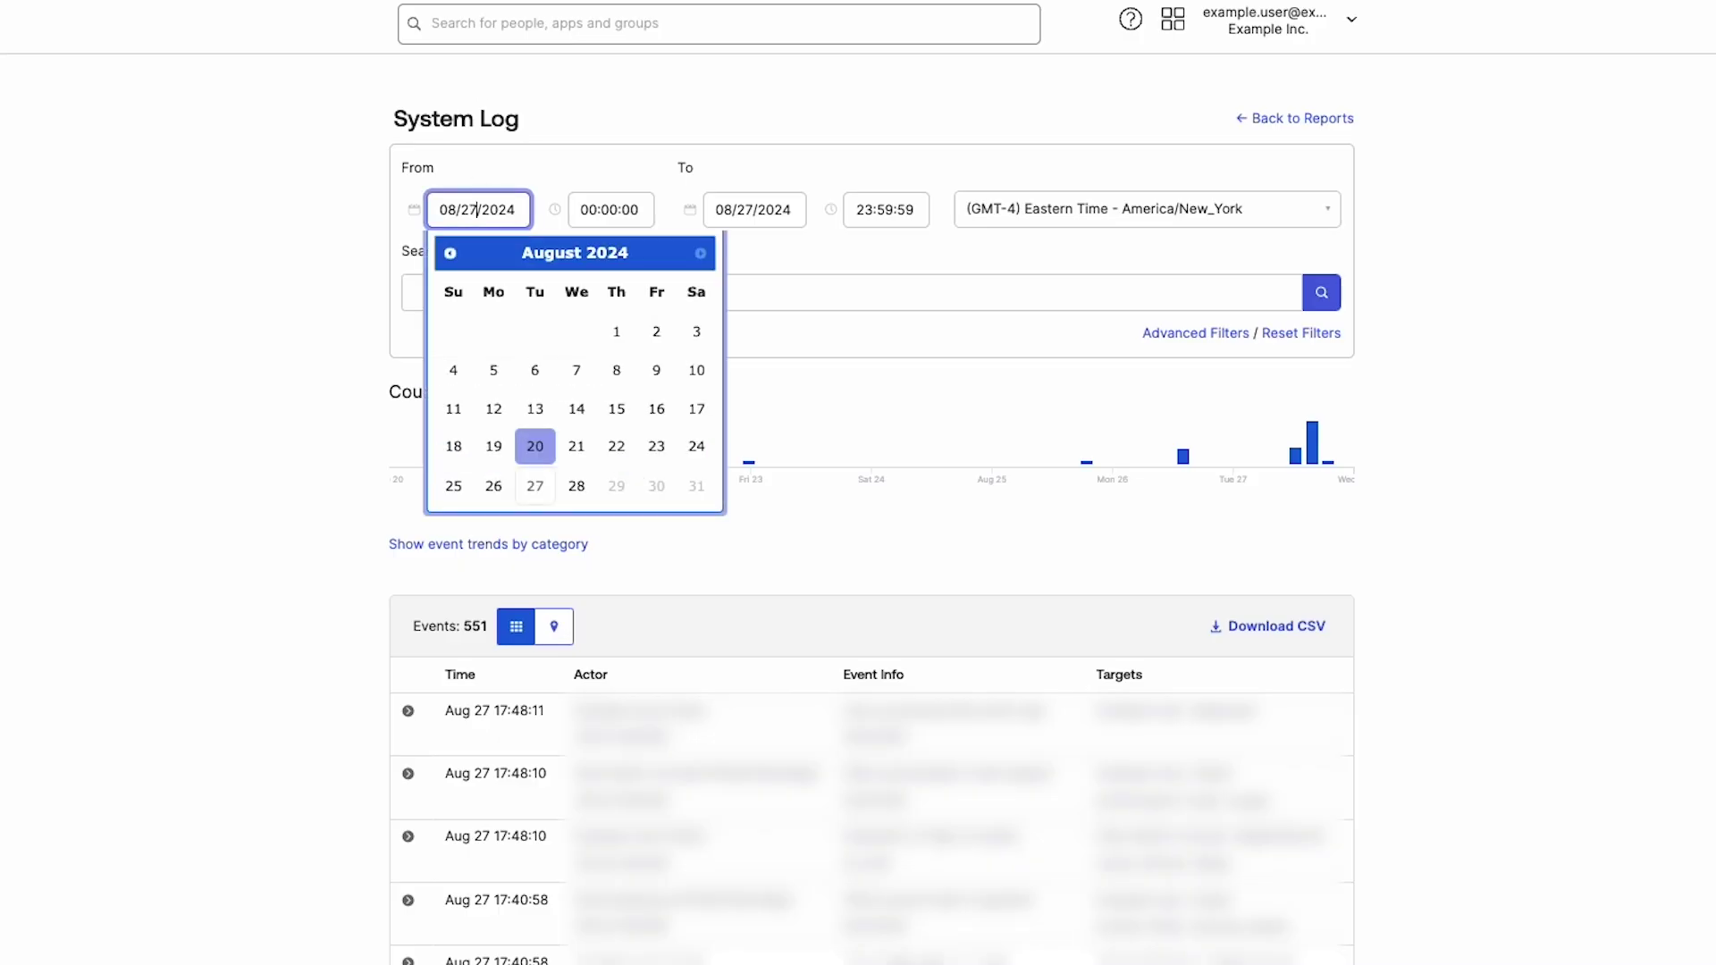
left_click(595, 209)
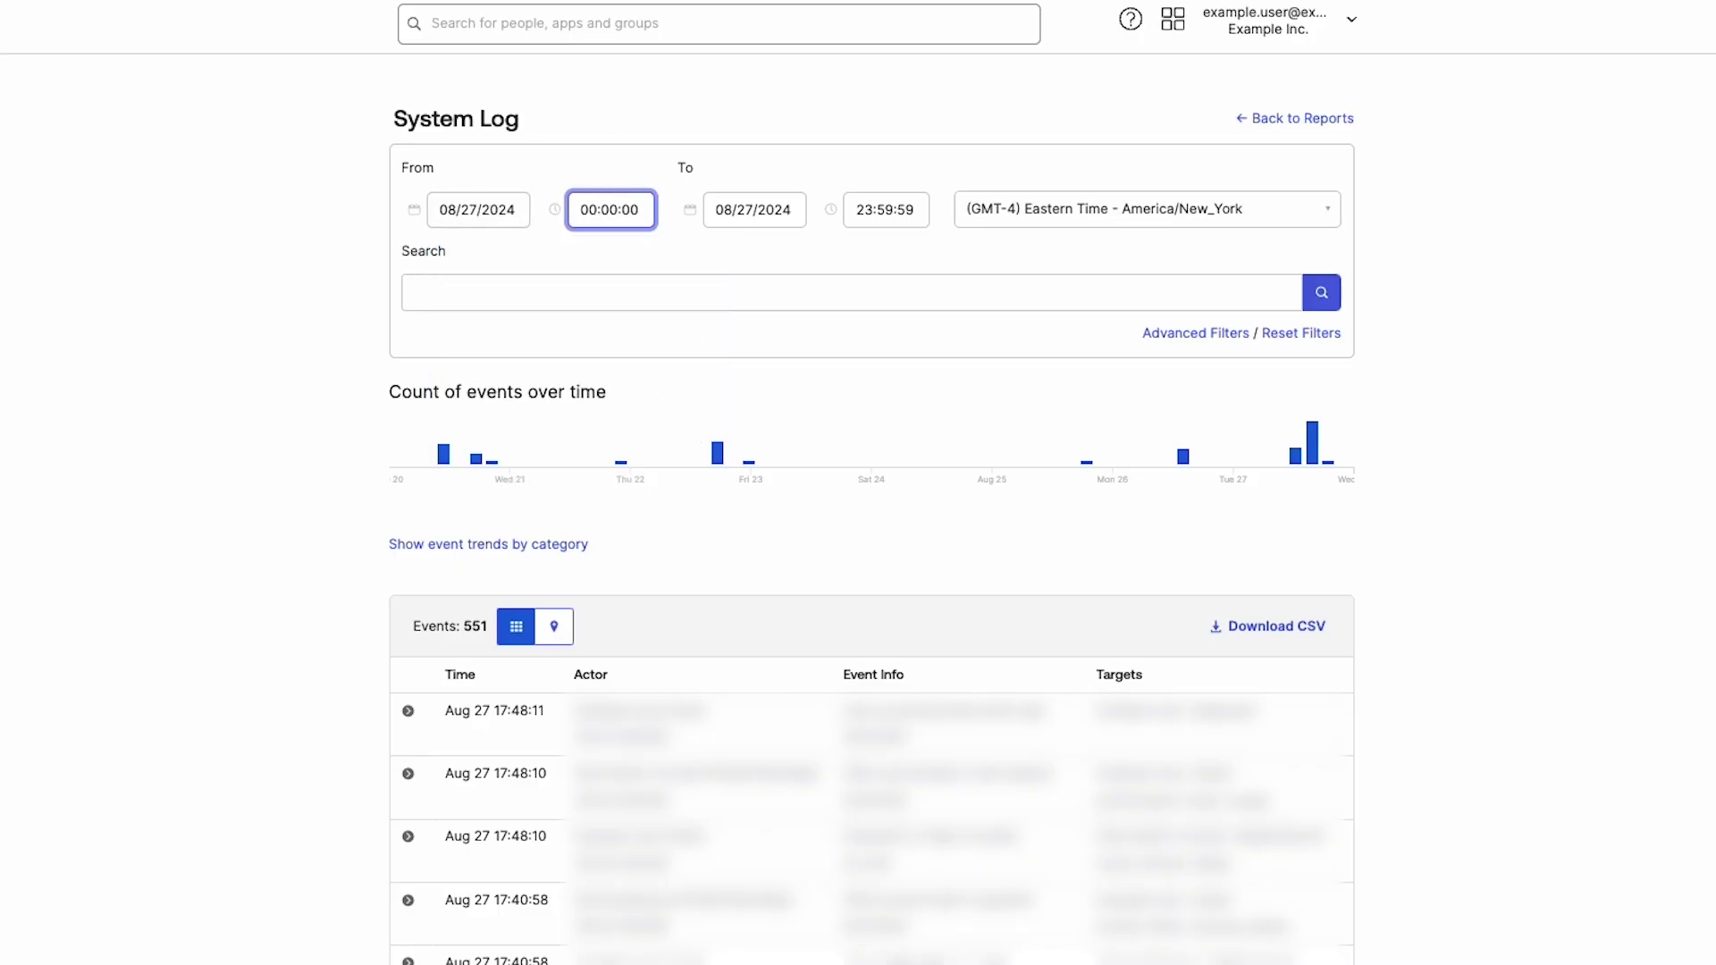
key("BackSpace")
type("5")
key("BackSpace")
key("BackSpace")
type("15")
key("BackSpace")
type("3")
Step: Keep Eastern Time as the time zone and enter user.lifecycle.create as the search term
key("Tab")
key("Tab")
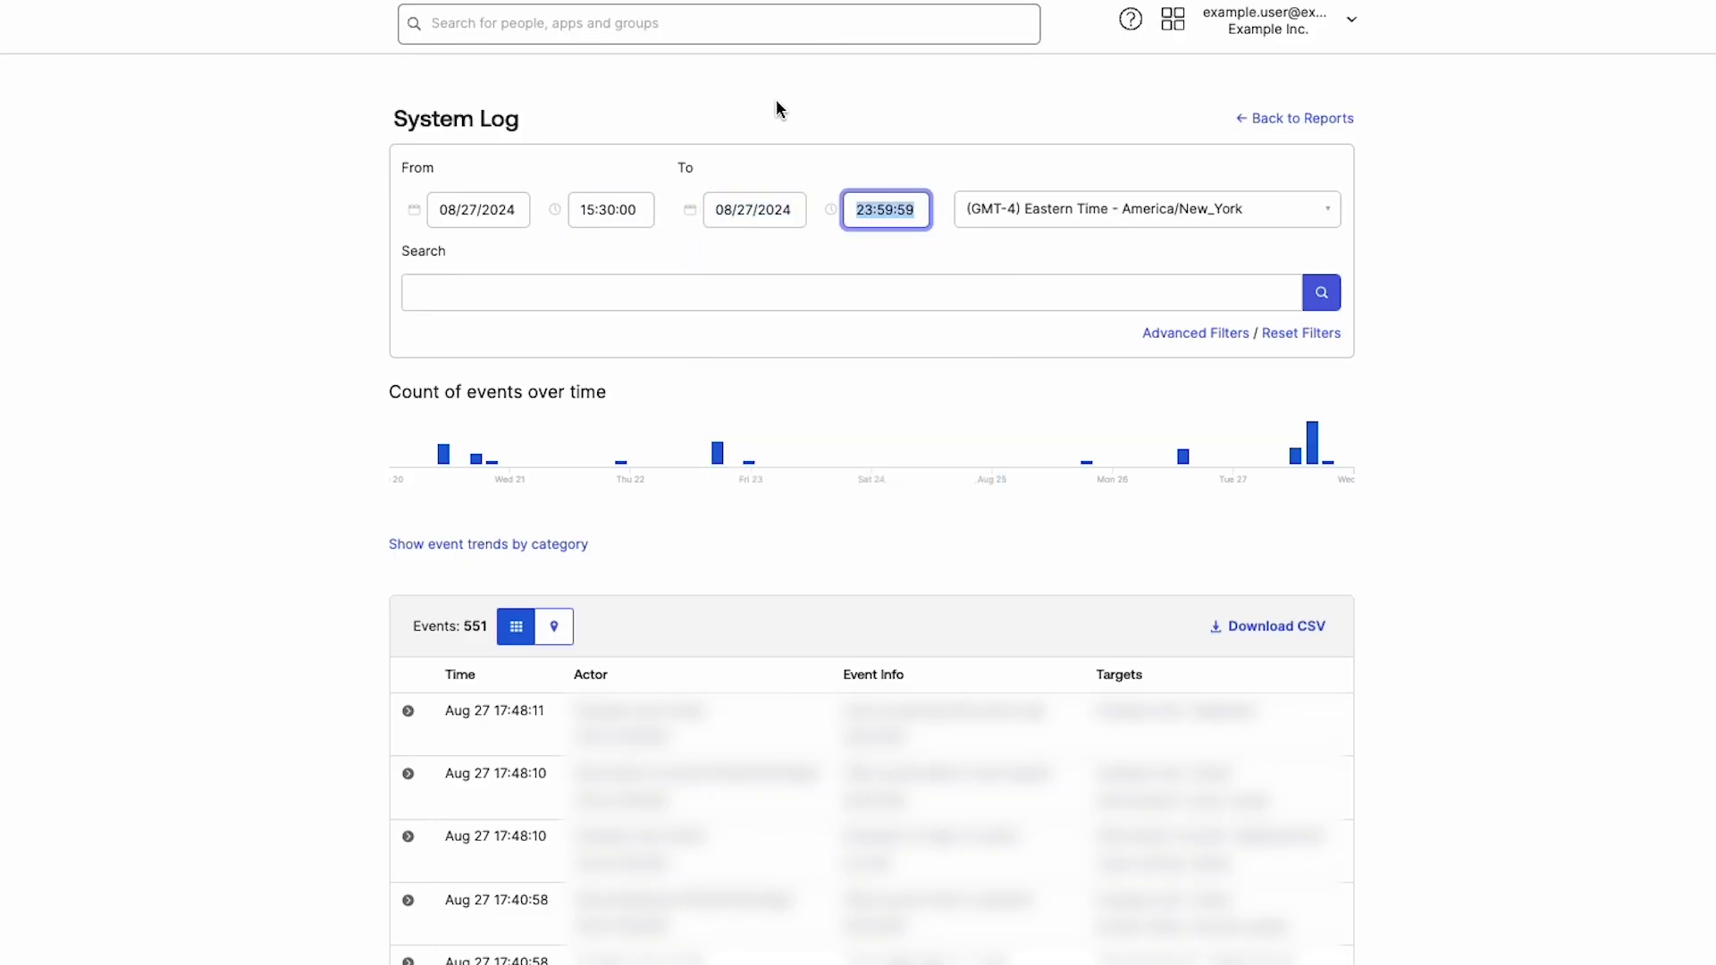
key("Tab")
key("Escape")
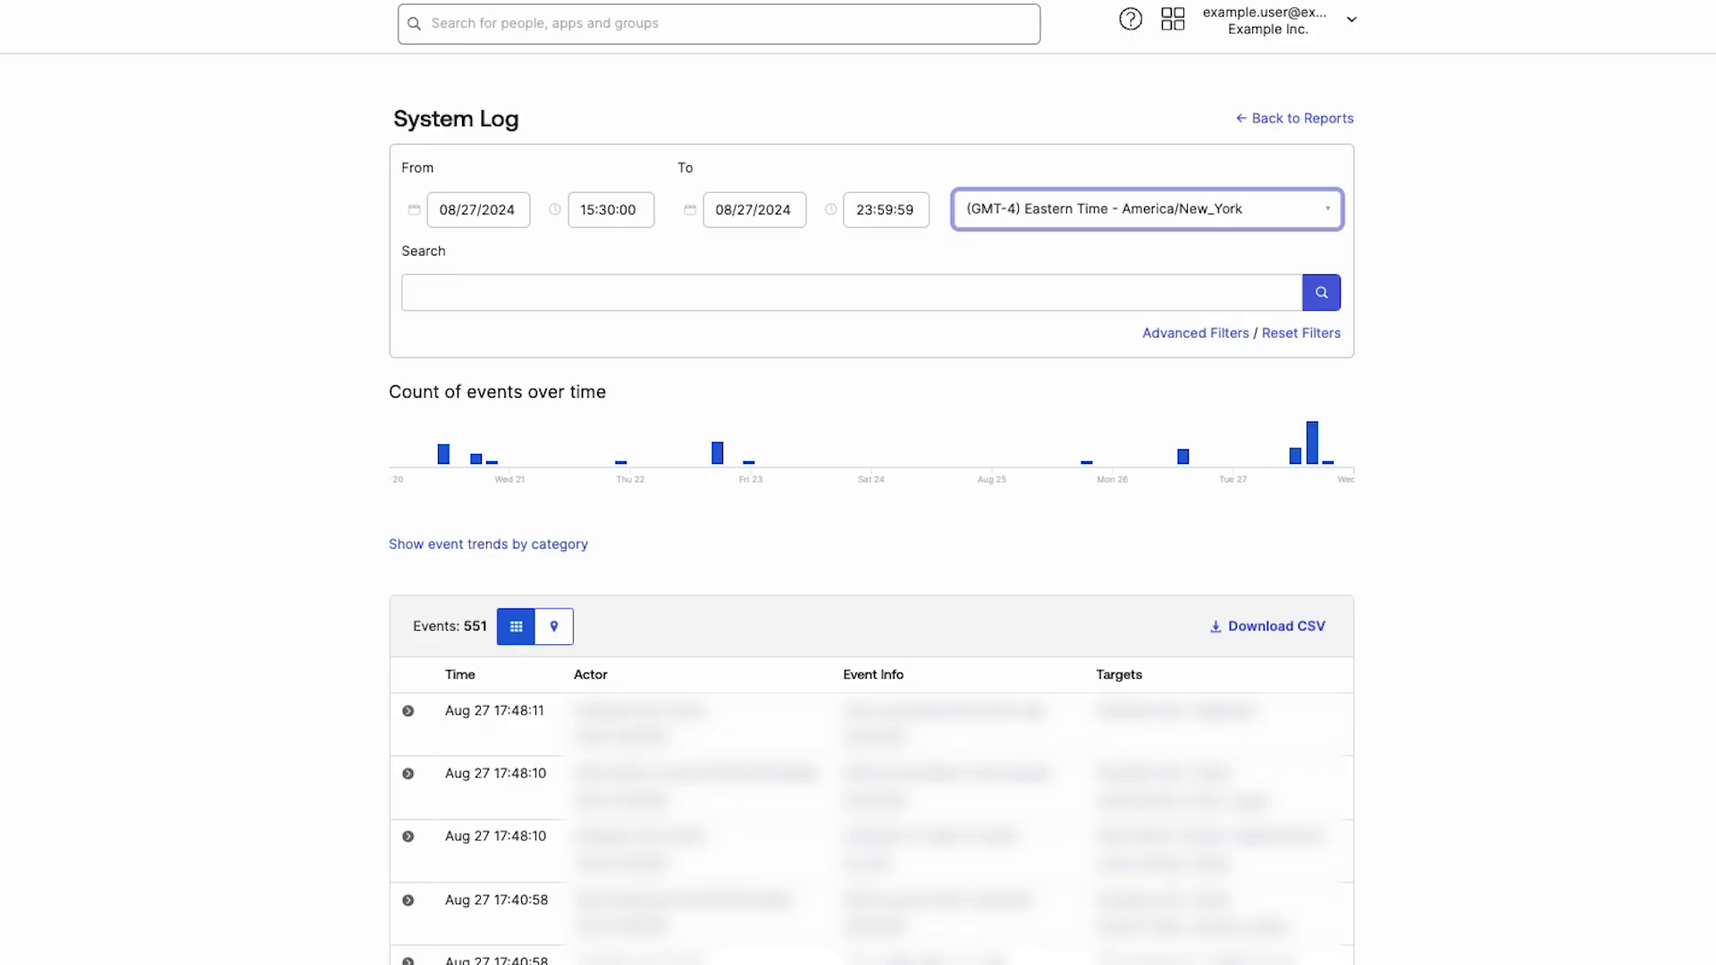
left_click(509, 288)
type("user.lifecycle.create")
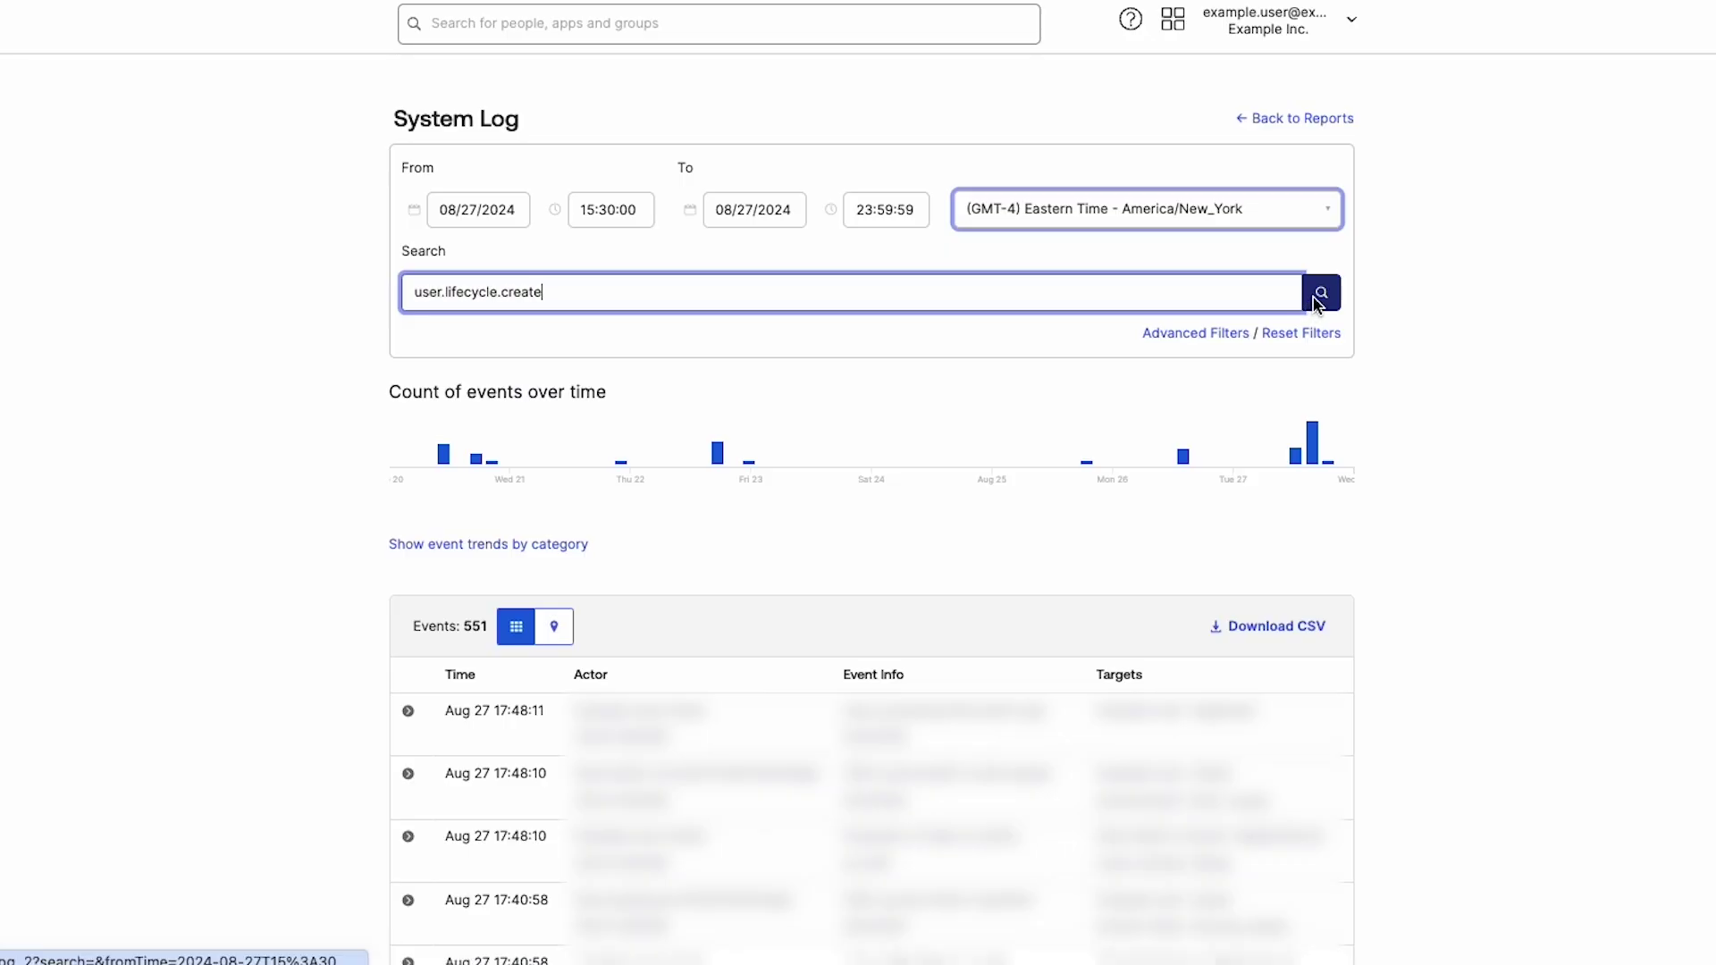
Step: Run the user.lifecycle.create search, expand all details of its one event, and download the CSV
left_click(1316, 293)
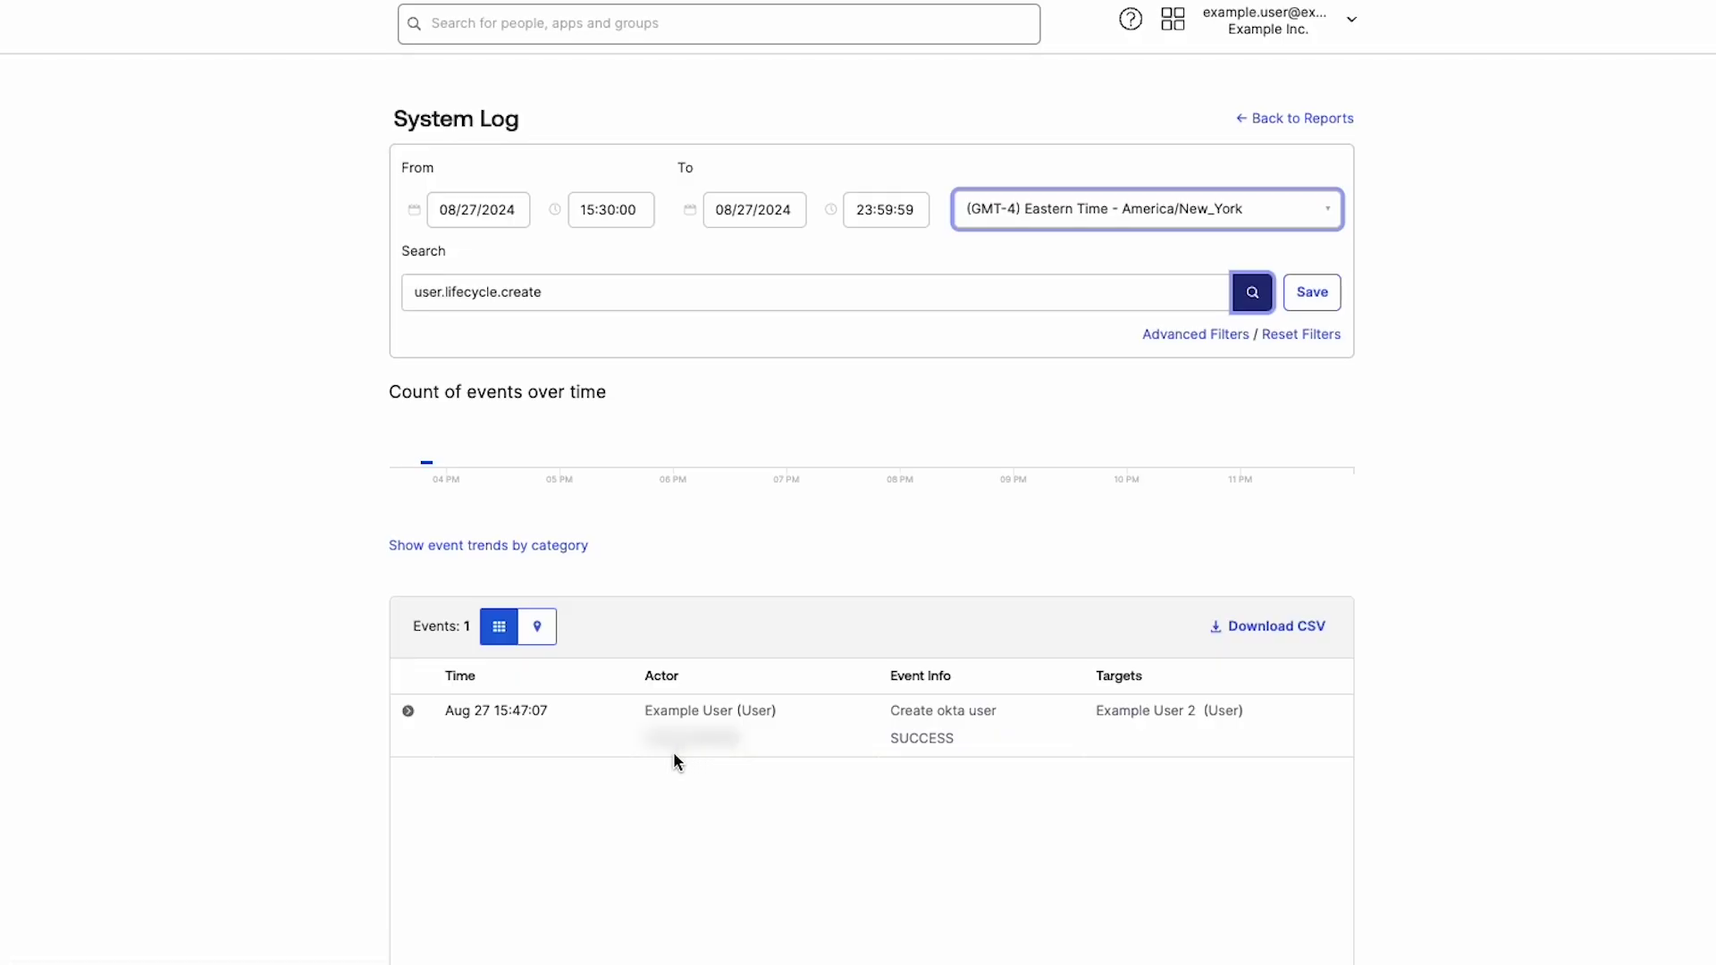
left_click(408, 711)
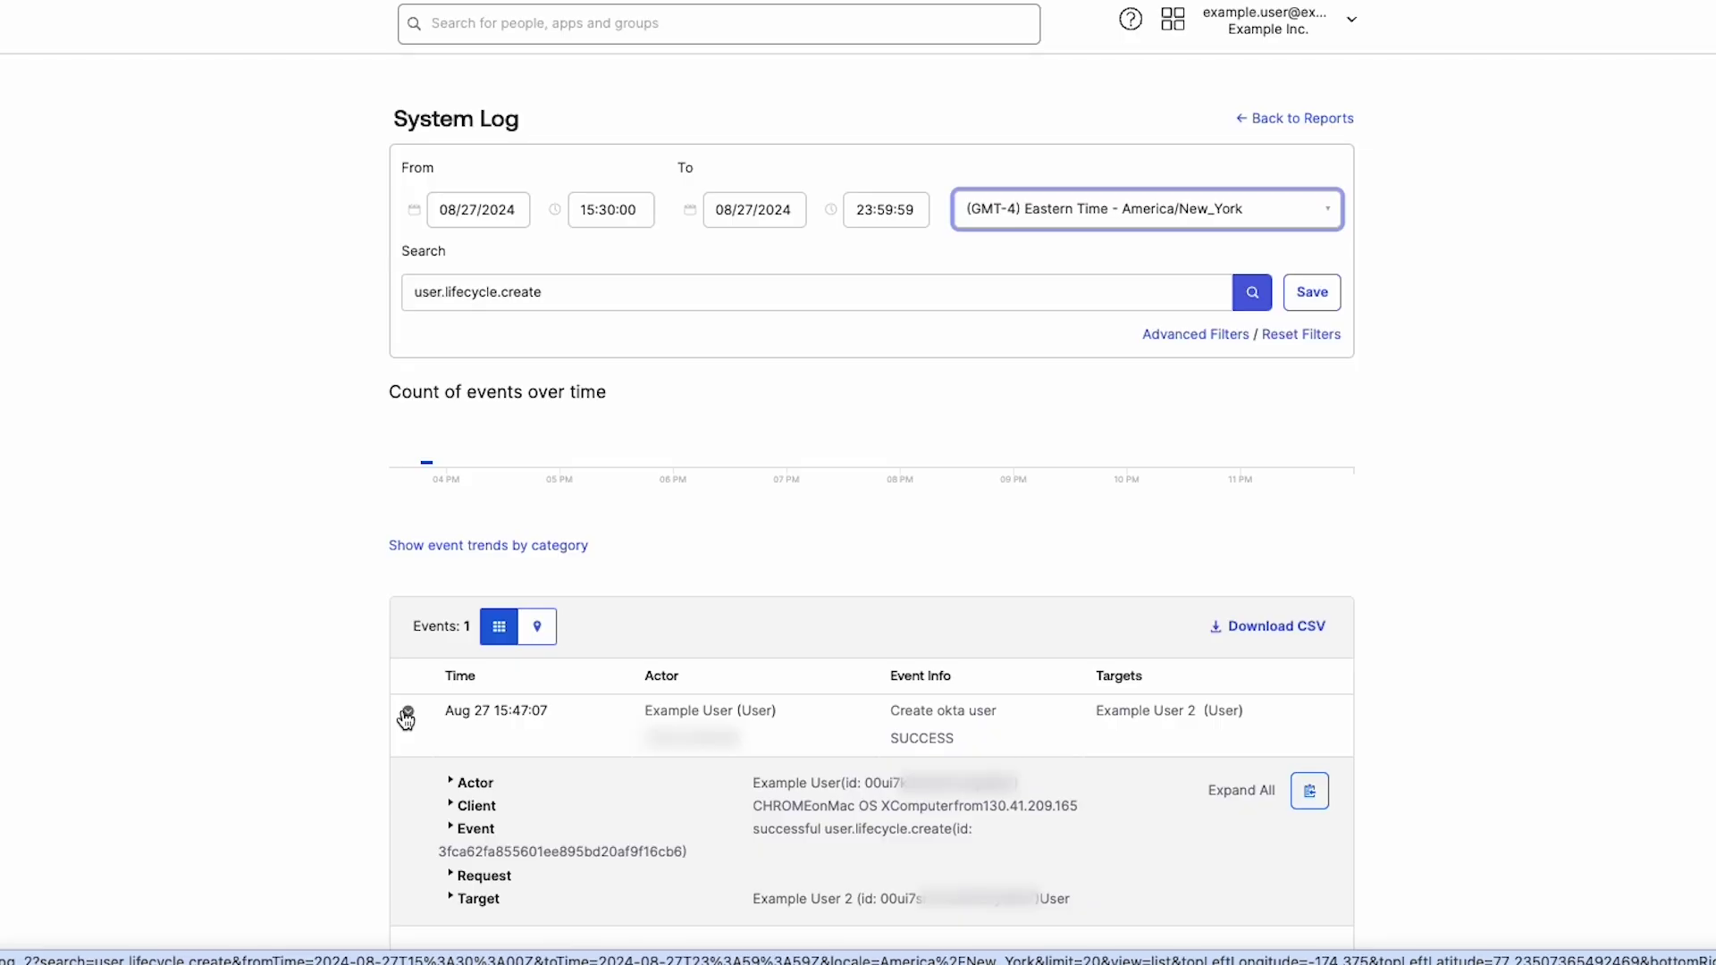
scroll(410, 719, "down", 3)
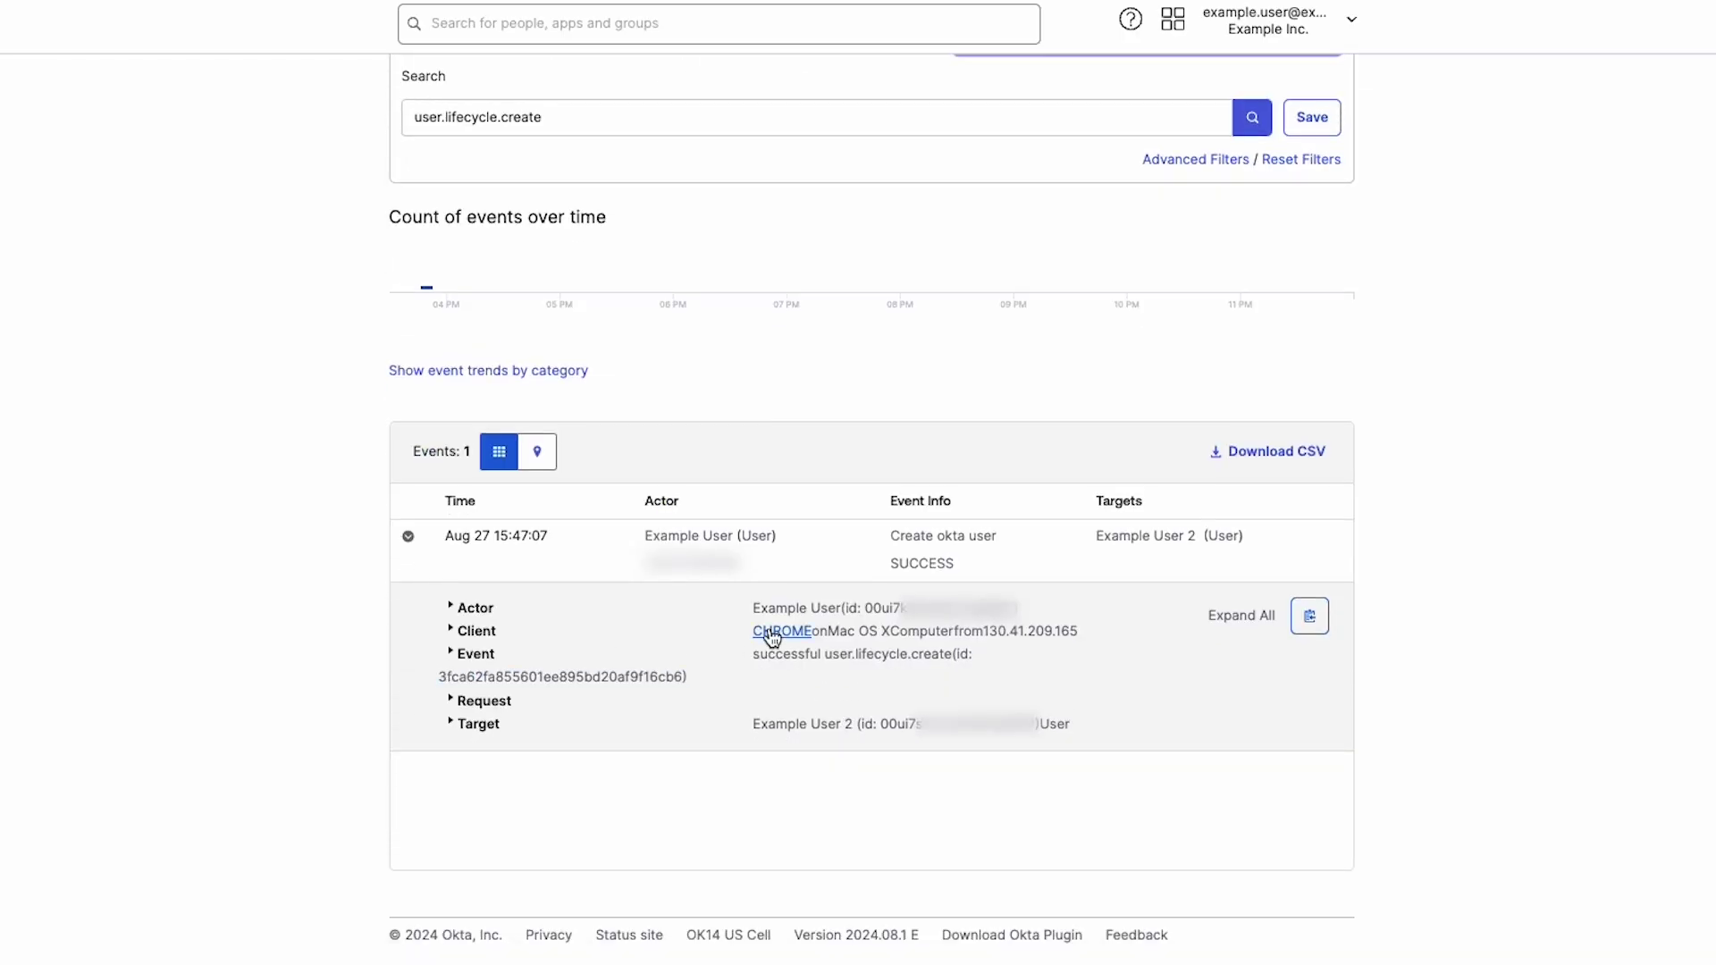
left_click(1220, 615)
scroll(987, 636, "down", 4)
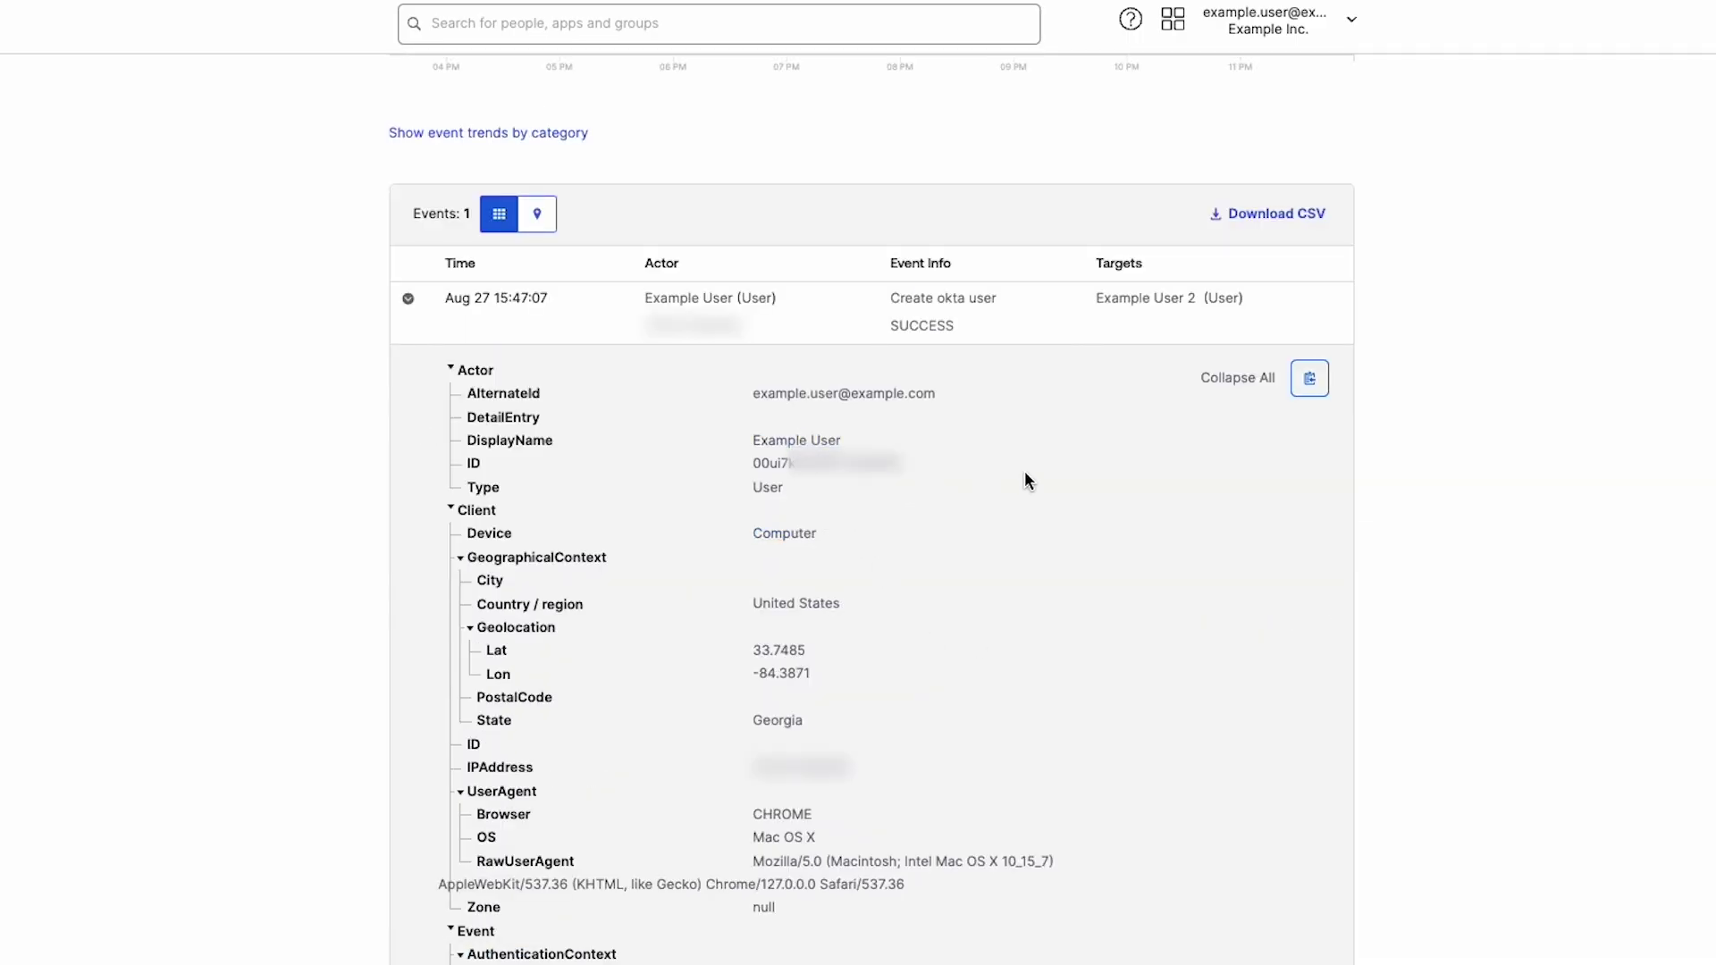
left_click(1283, 214)
scroll(804, 331, "up", 1)
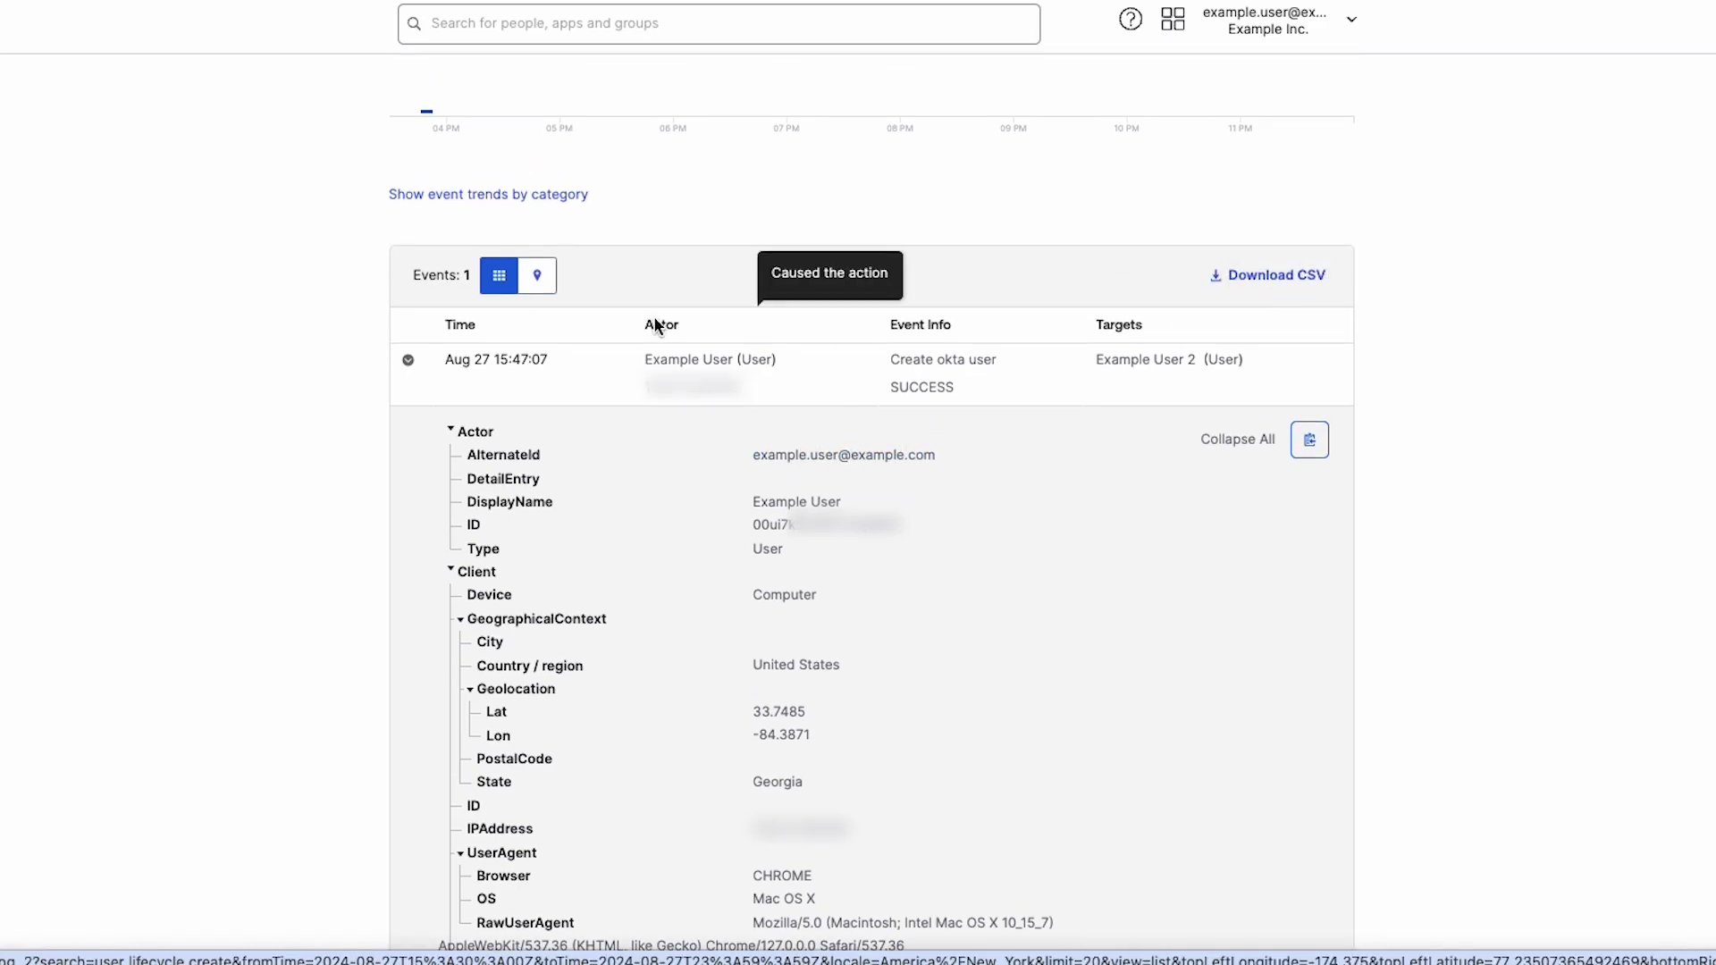
Step: Show the event on the map, return to the list, and reset filters to 554 events
left_click(549, 271)
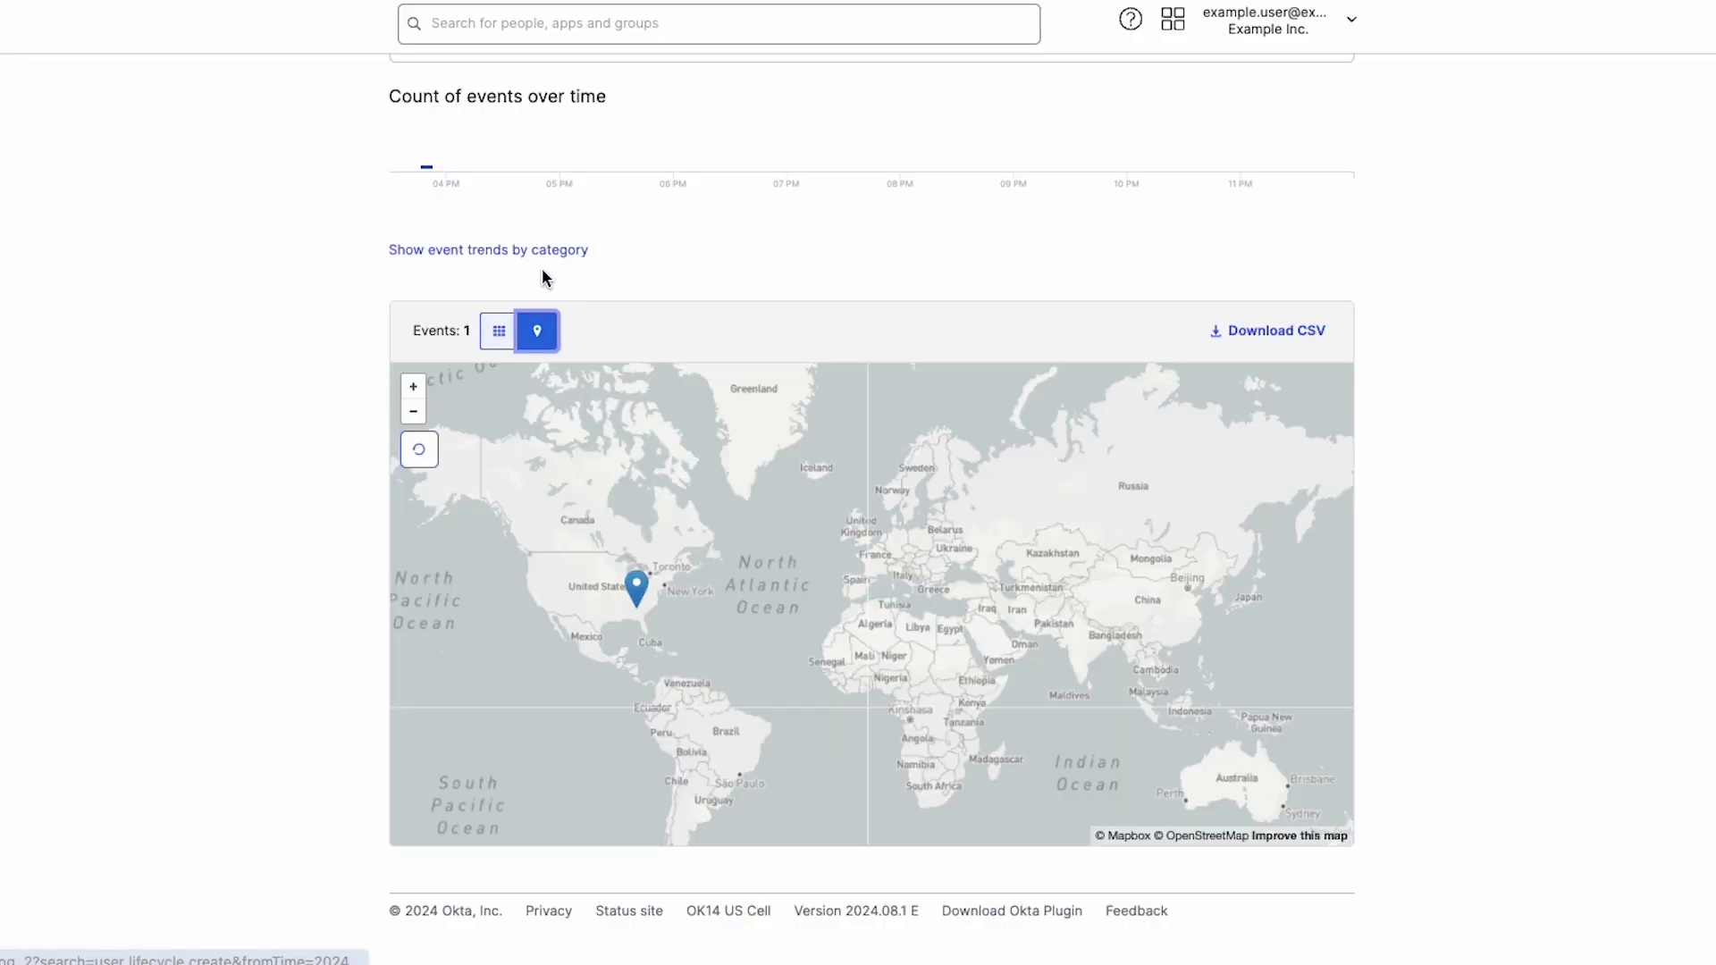
left_click(499, 331)
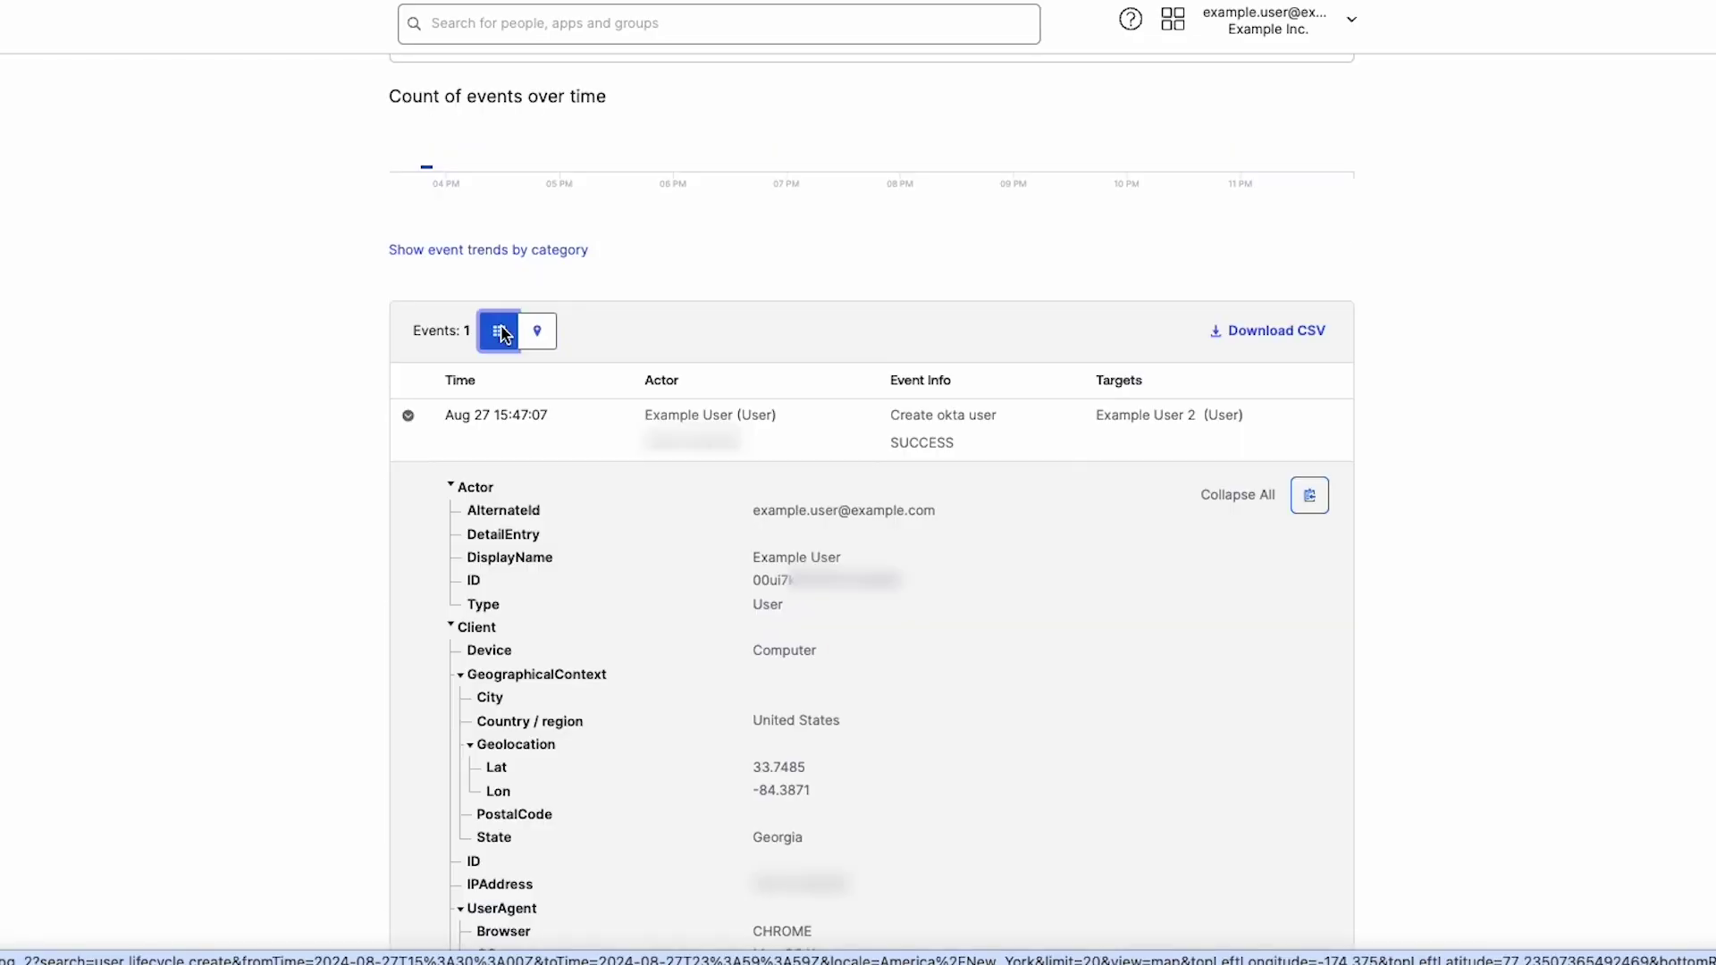
scroll(686, 399, "up", 2)
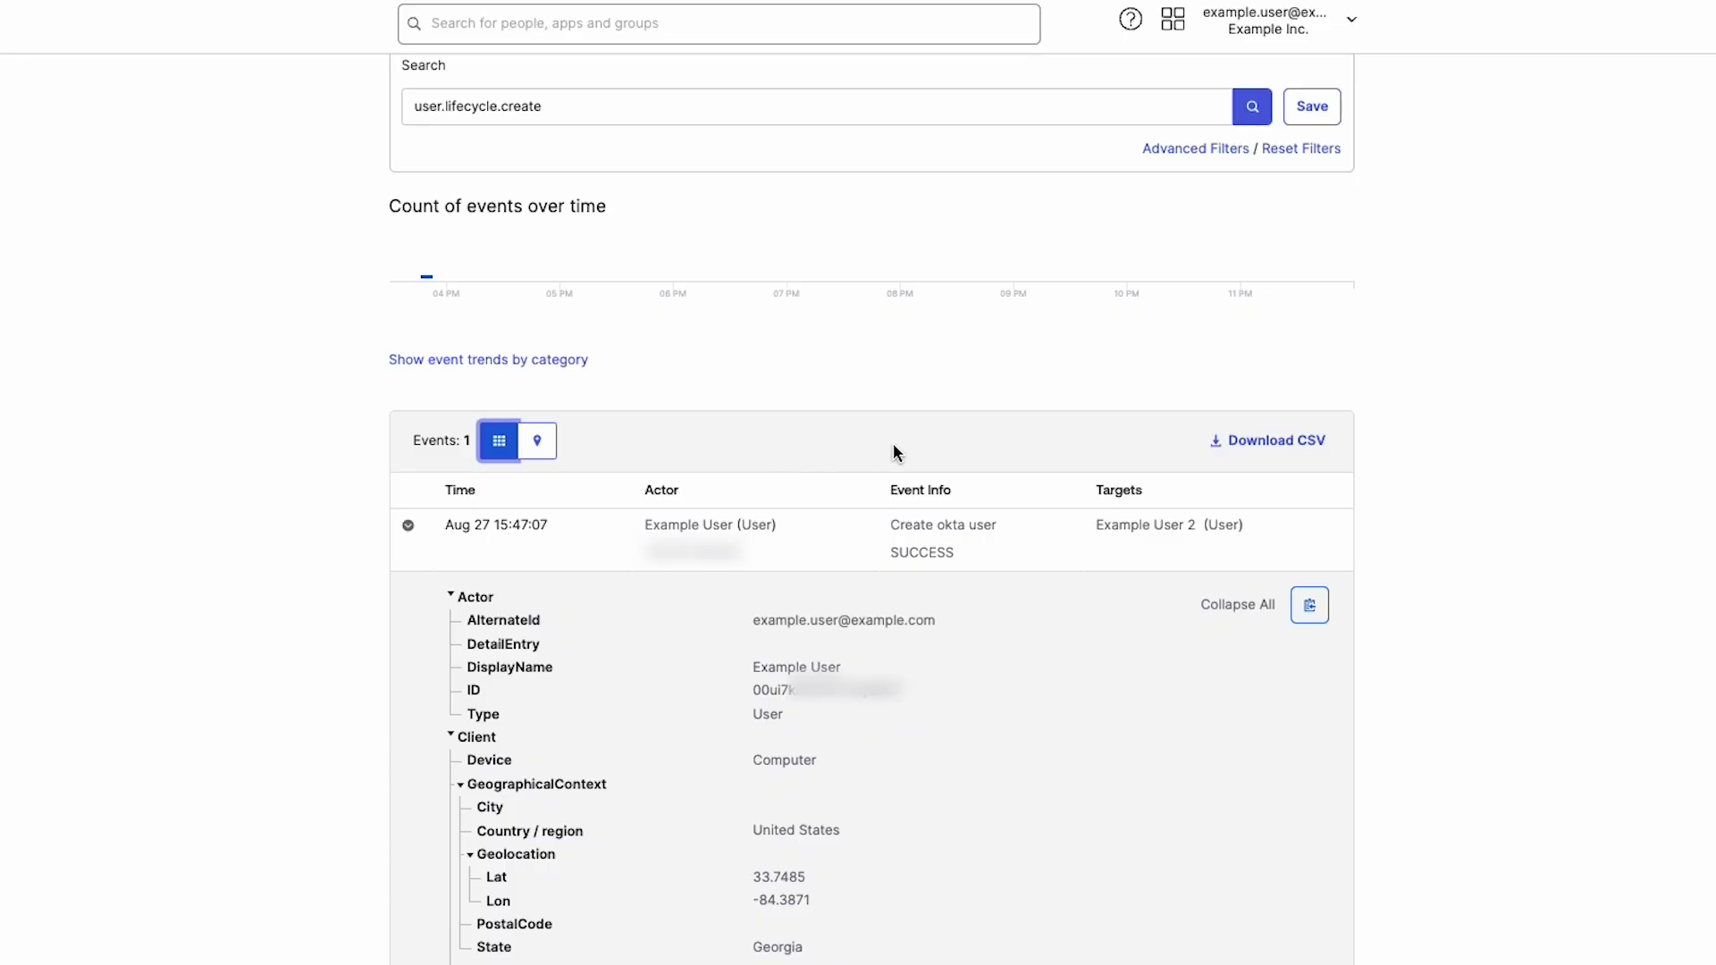
scroll(1061, 436, "up", 3)
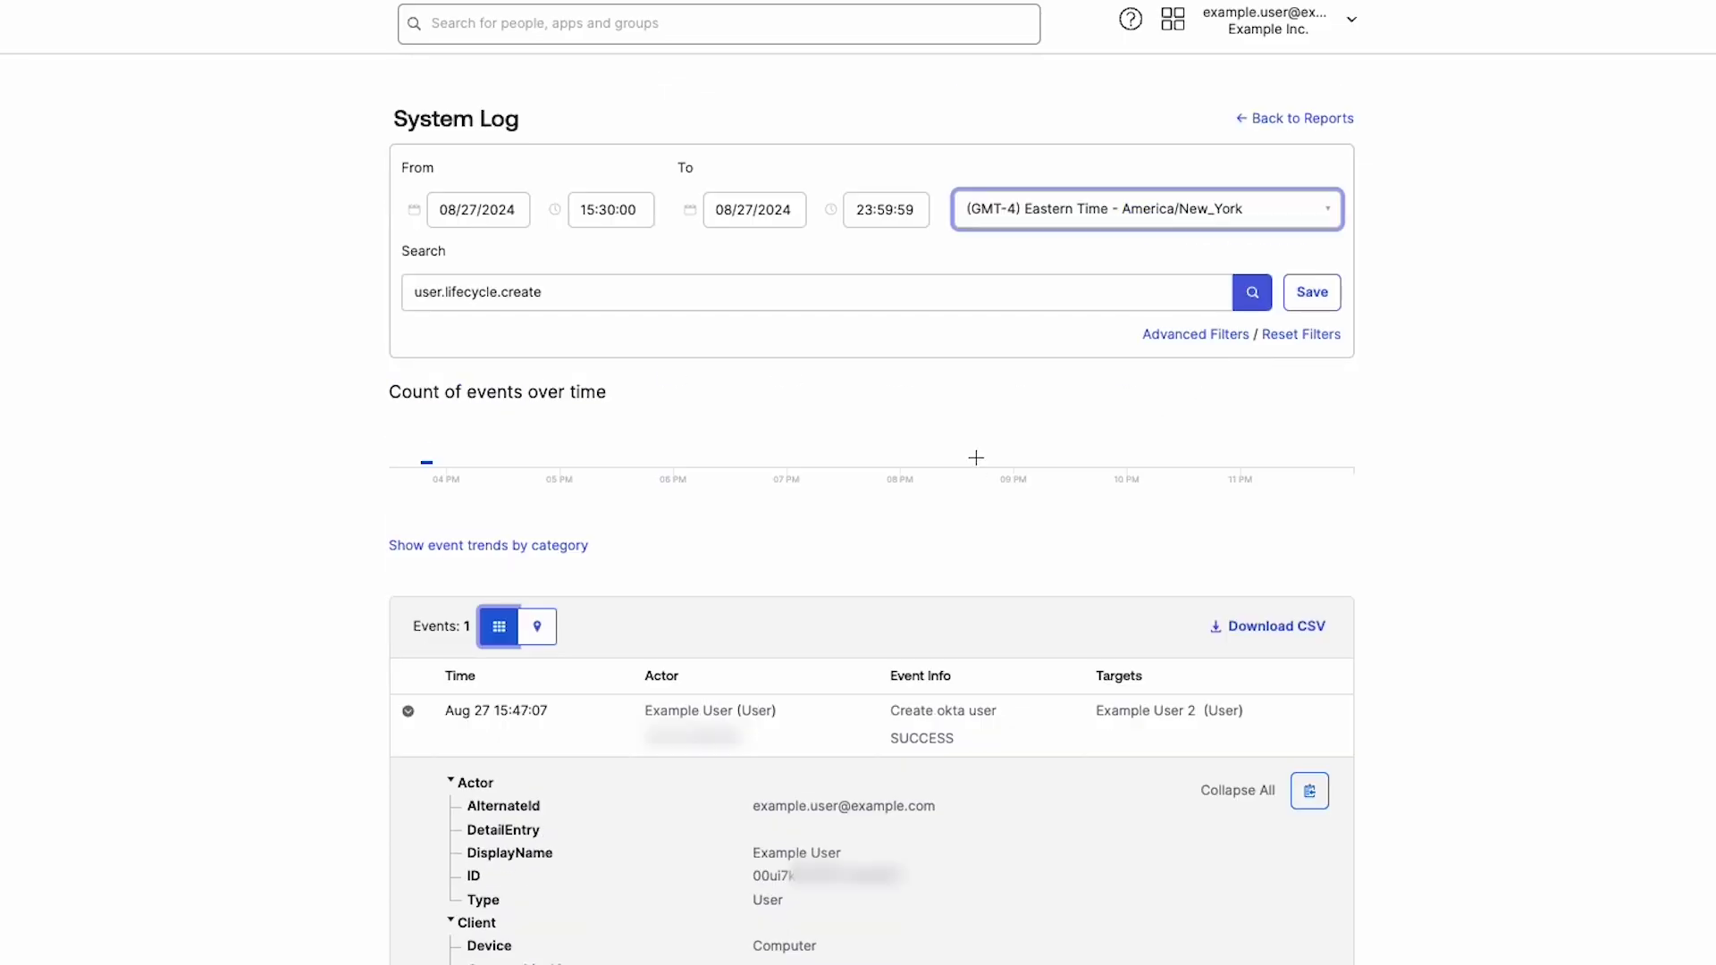
left_click(1311, 334)
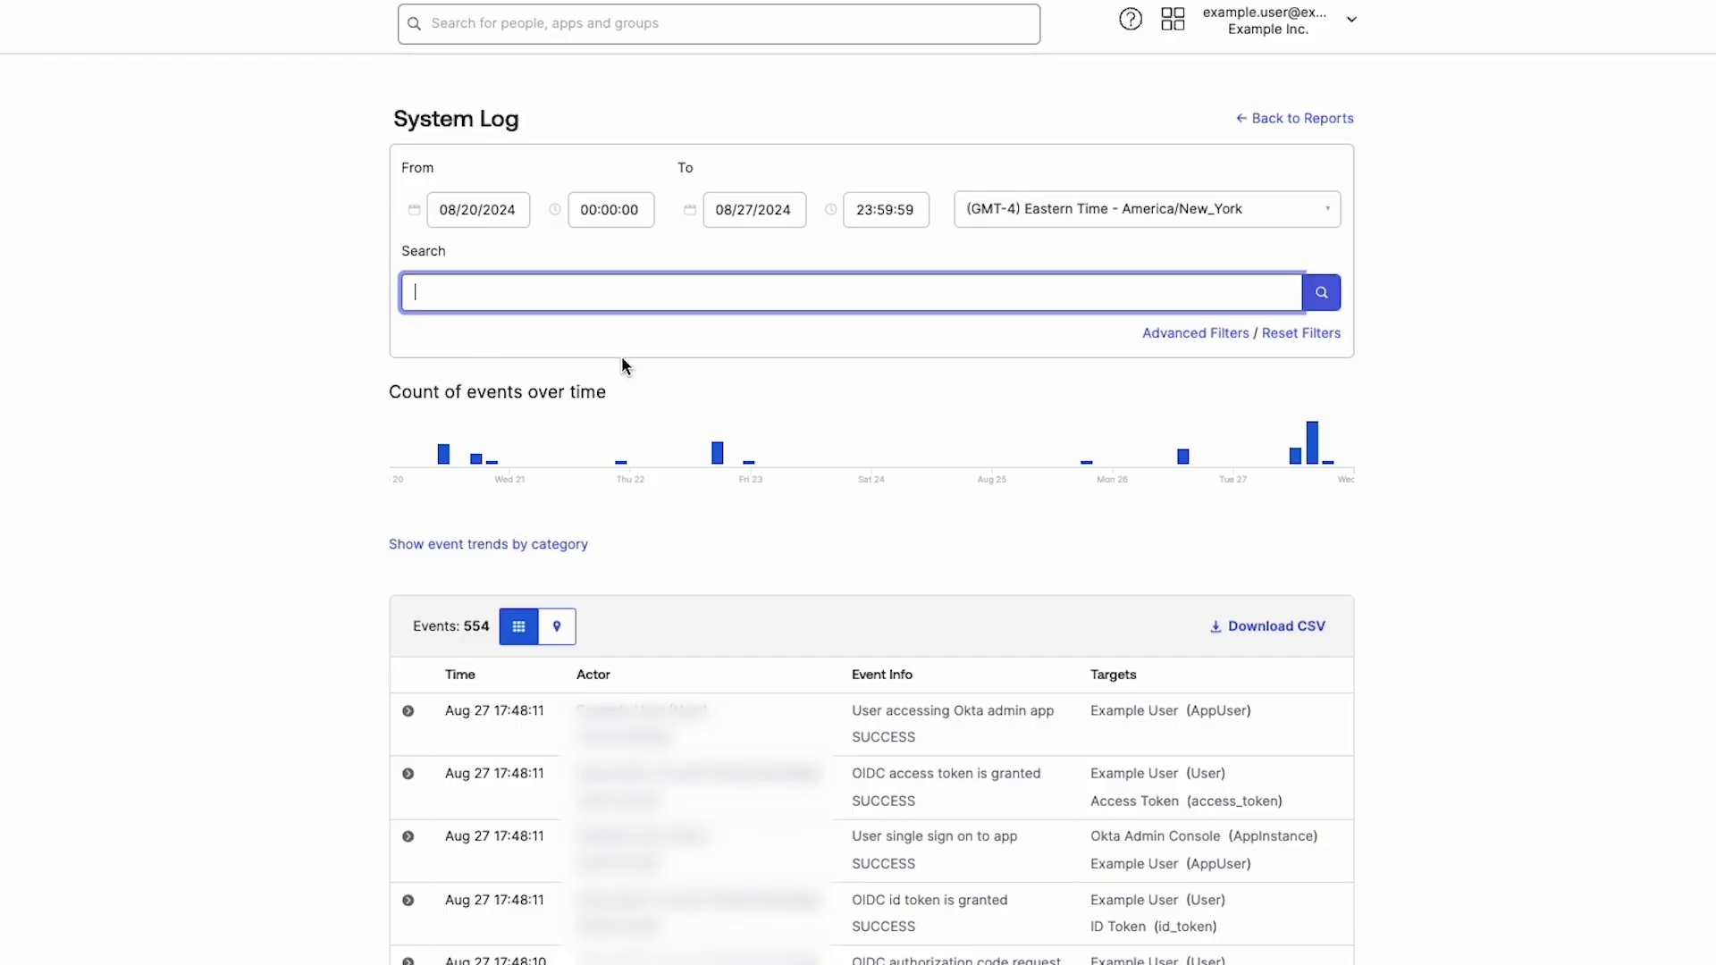
Step: Apply an advanced filter on actor.id using the pasted user ID, leaving 107 events
left_click(1230, 334)
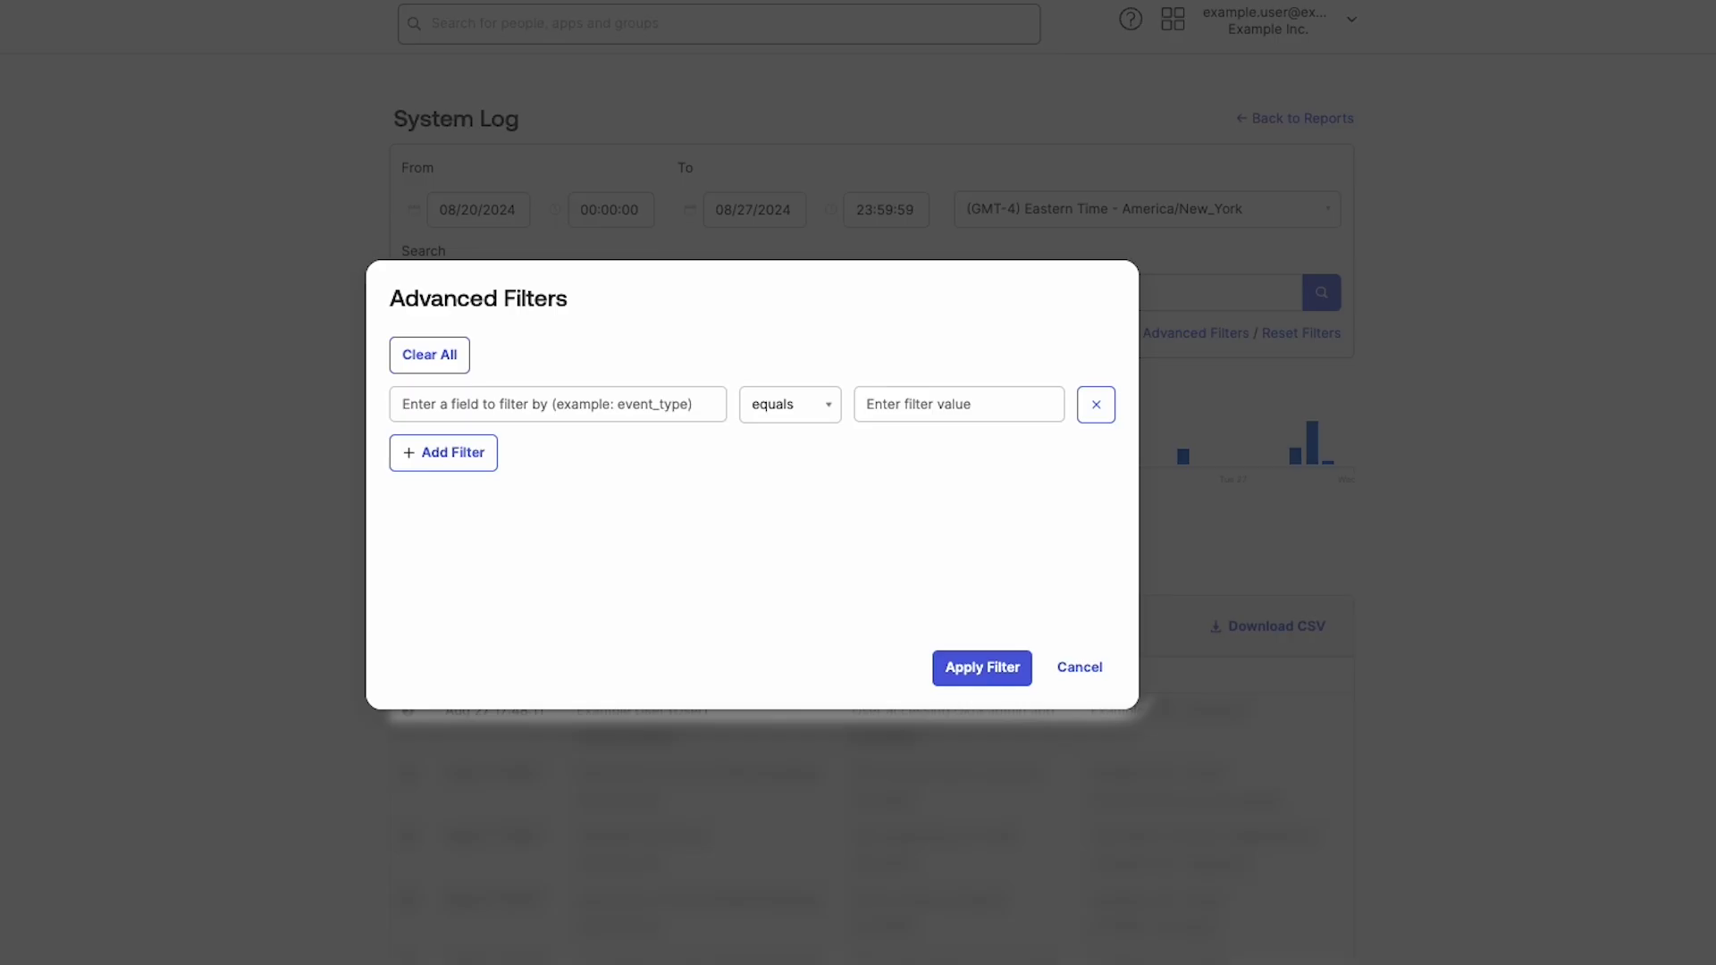
left_click(522, 408)
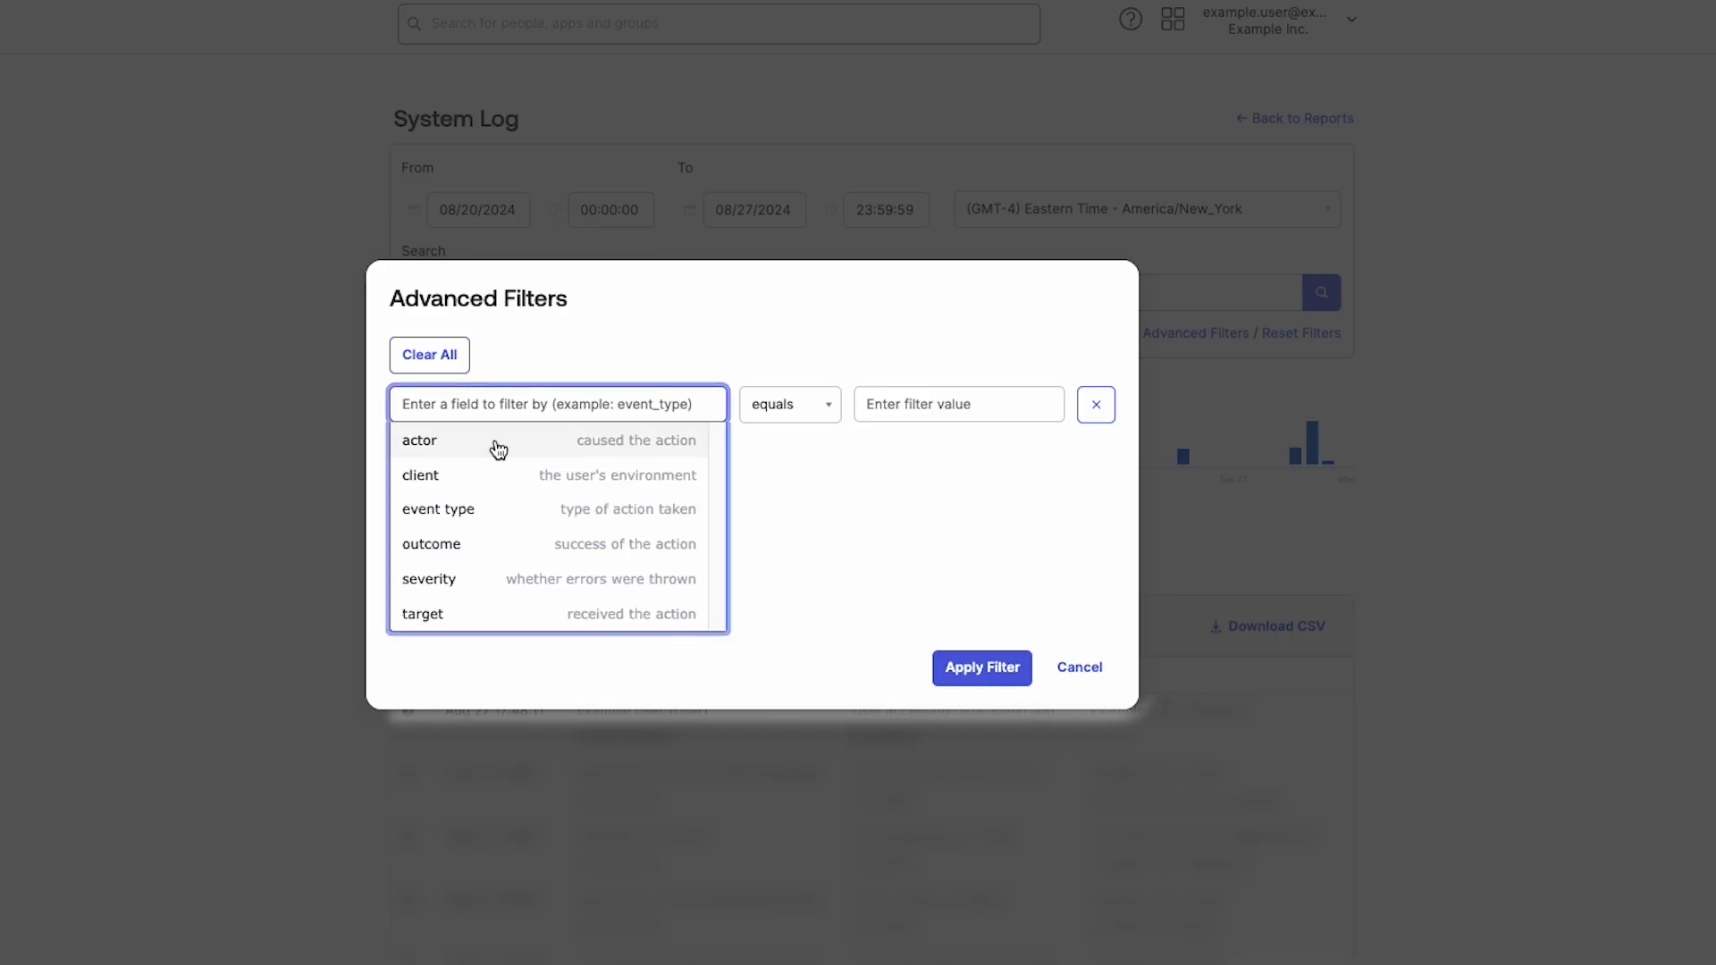
left_click(497, 448)
left_click(433, 571)
left_click(992, 438)
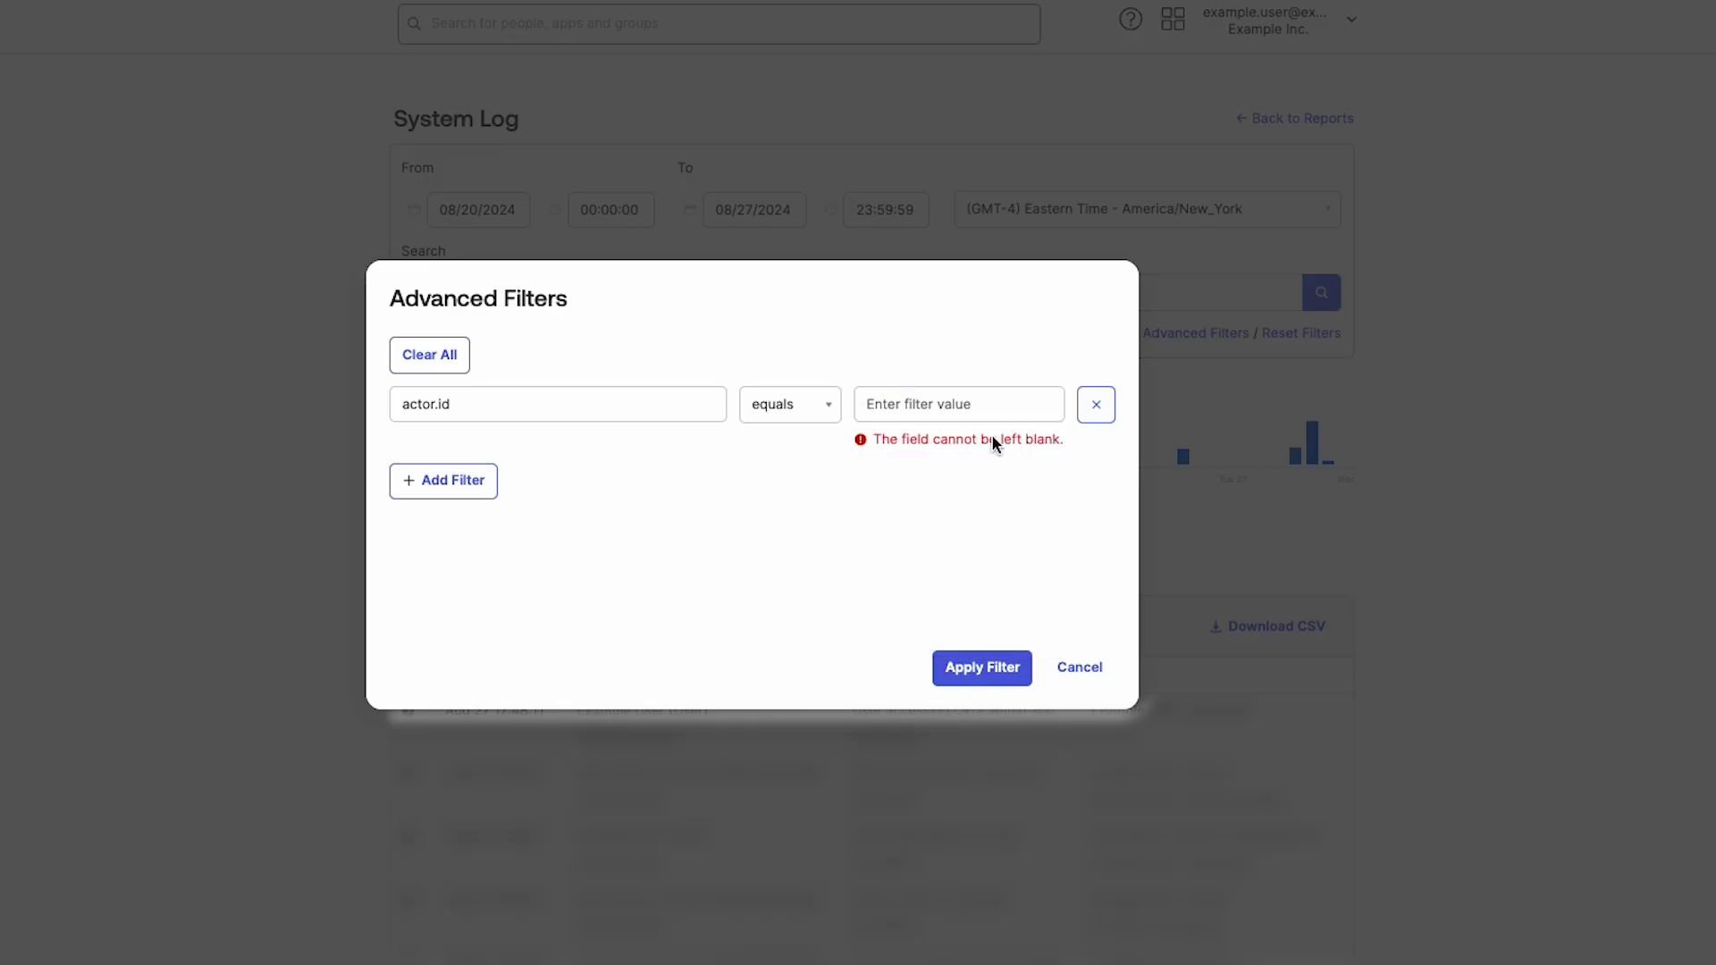
left_click(958, 400)
key("ctrl+v")
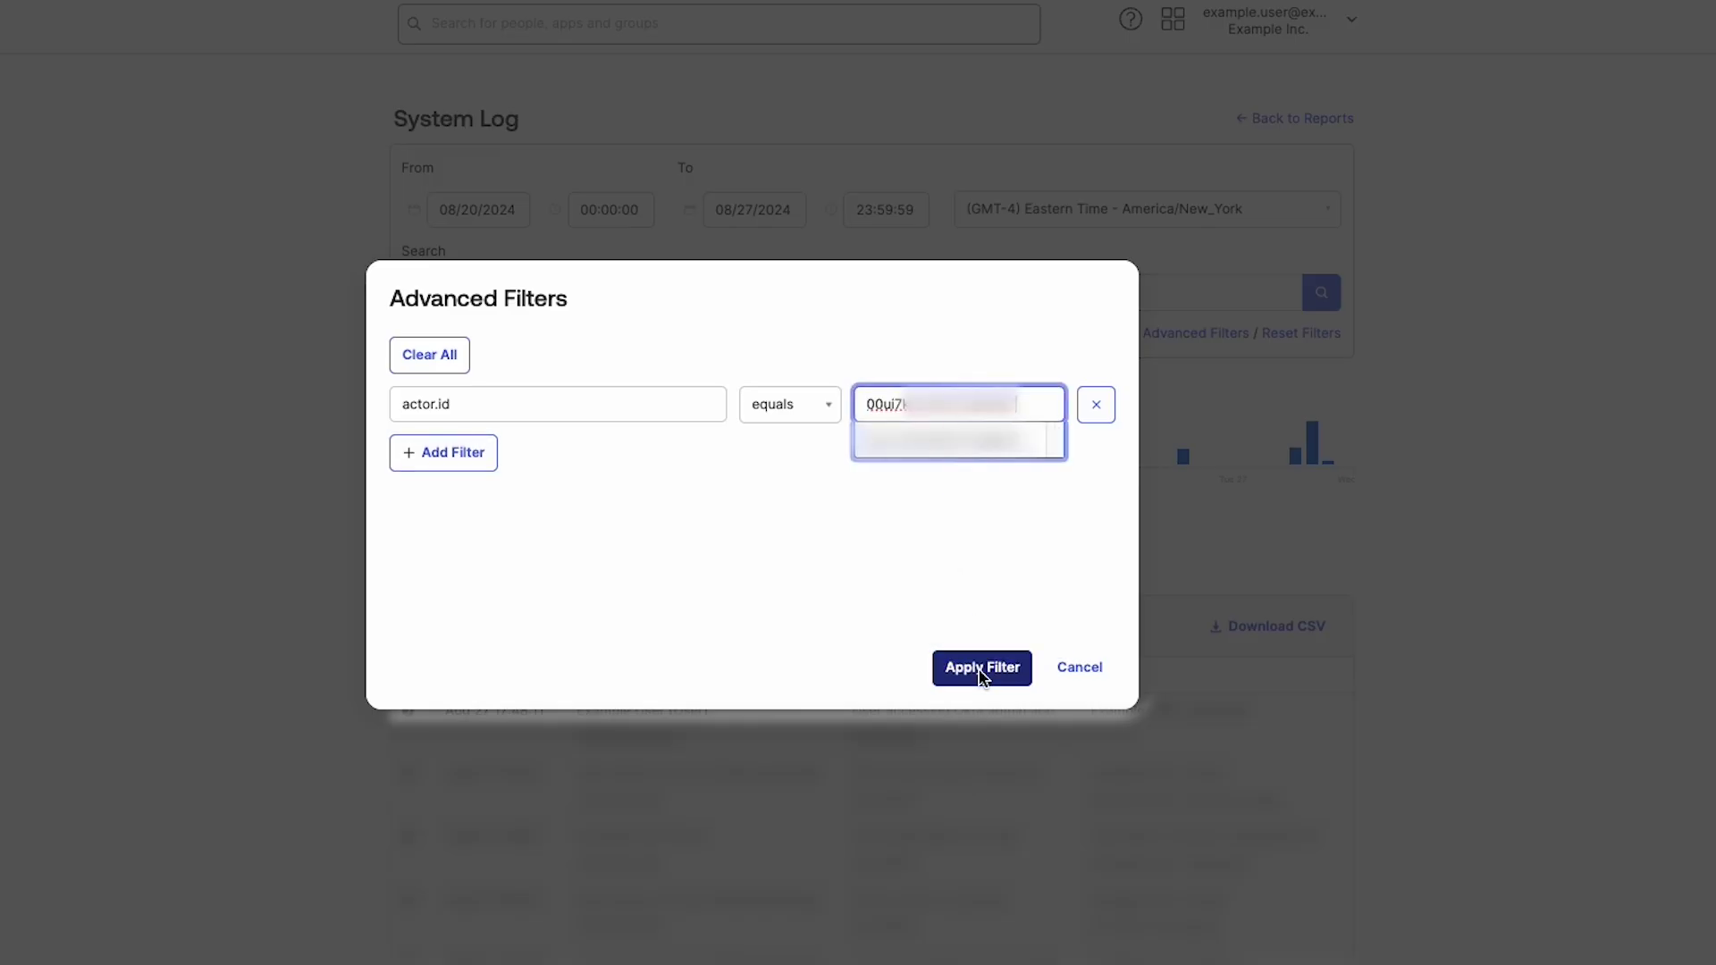
left_click(982, 670)
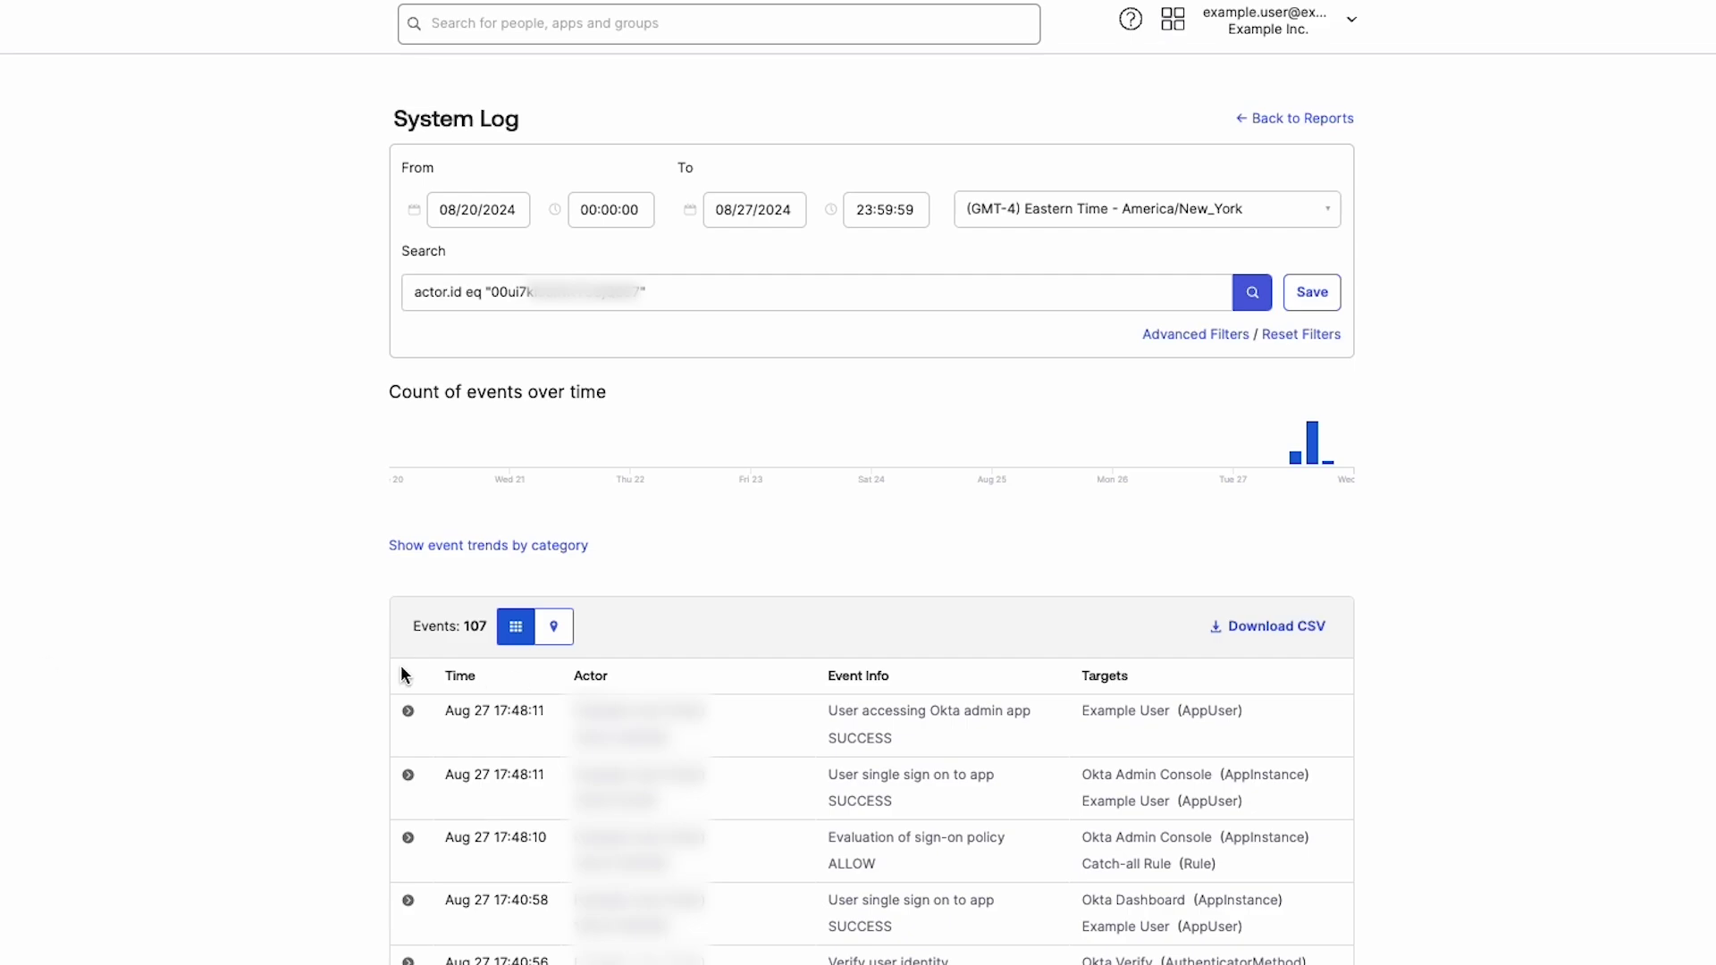
Step: Add the 'Authentication of user via MFA' event's Request IP to the search, leaving 100 events
scroll(327, 662, "down", 8)
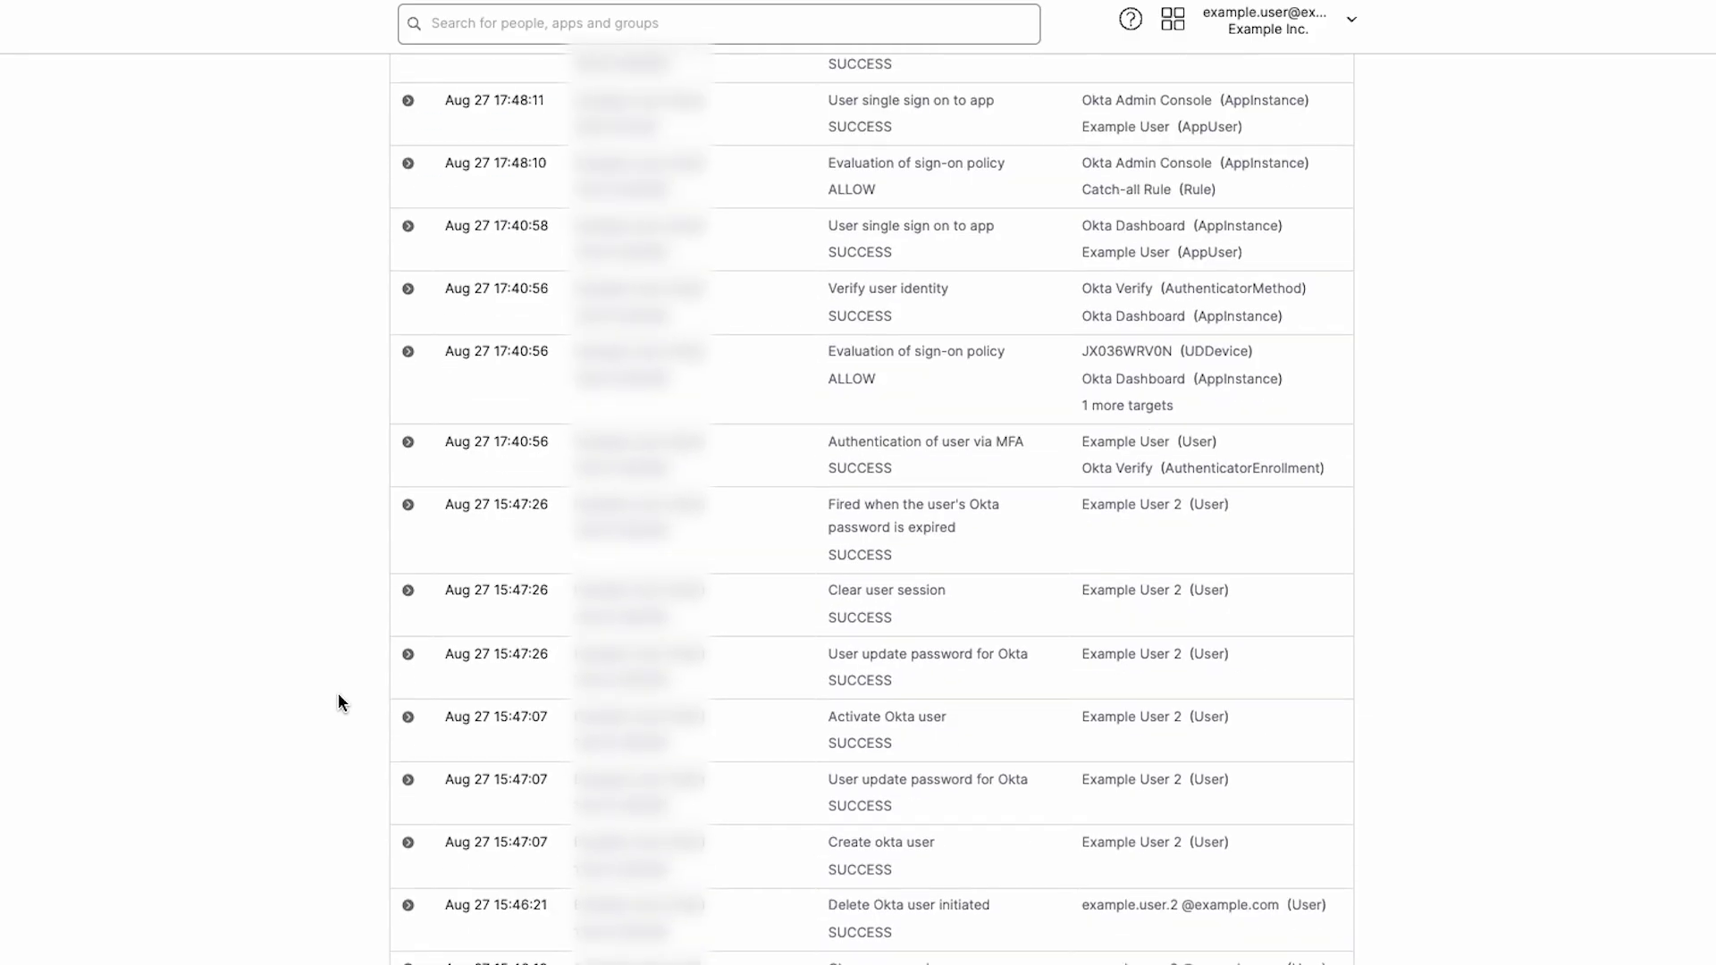
scroll(338, 694, "down", 4)
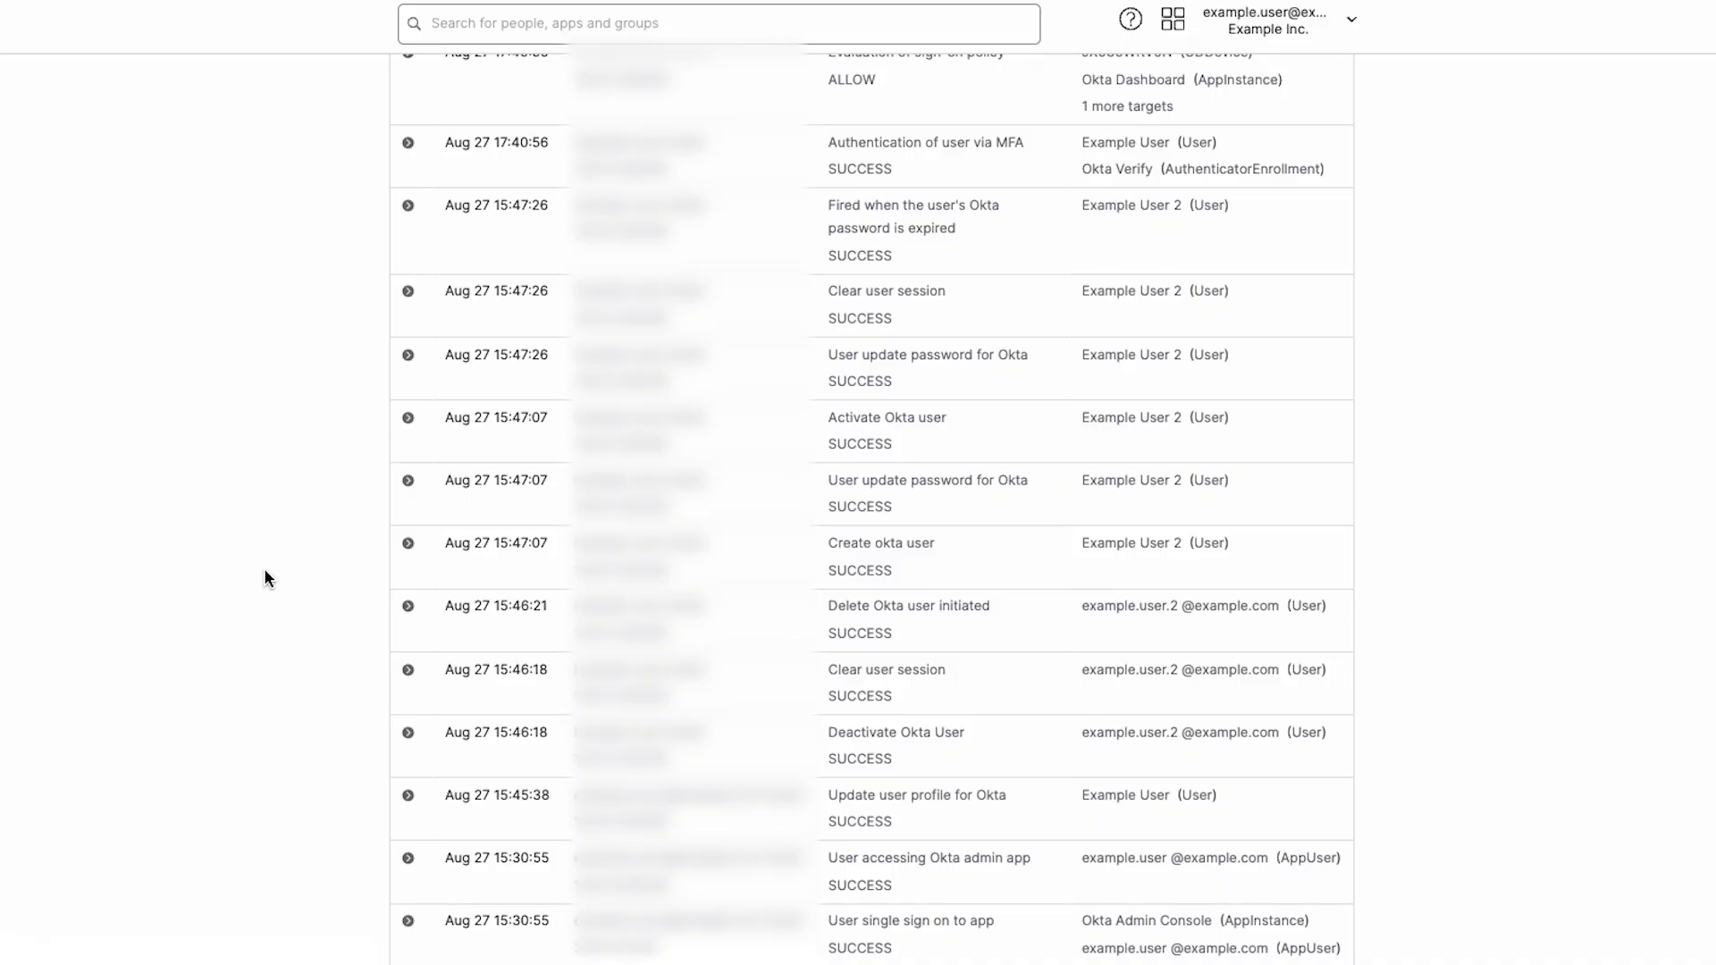
left_click(408, 144)
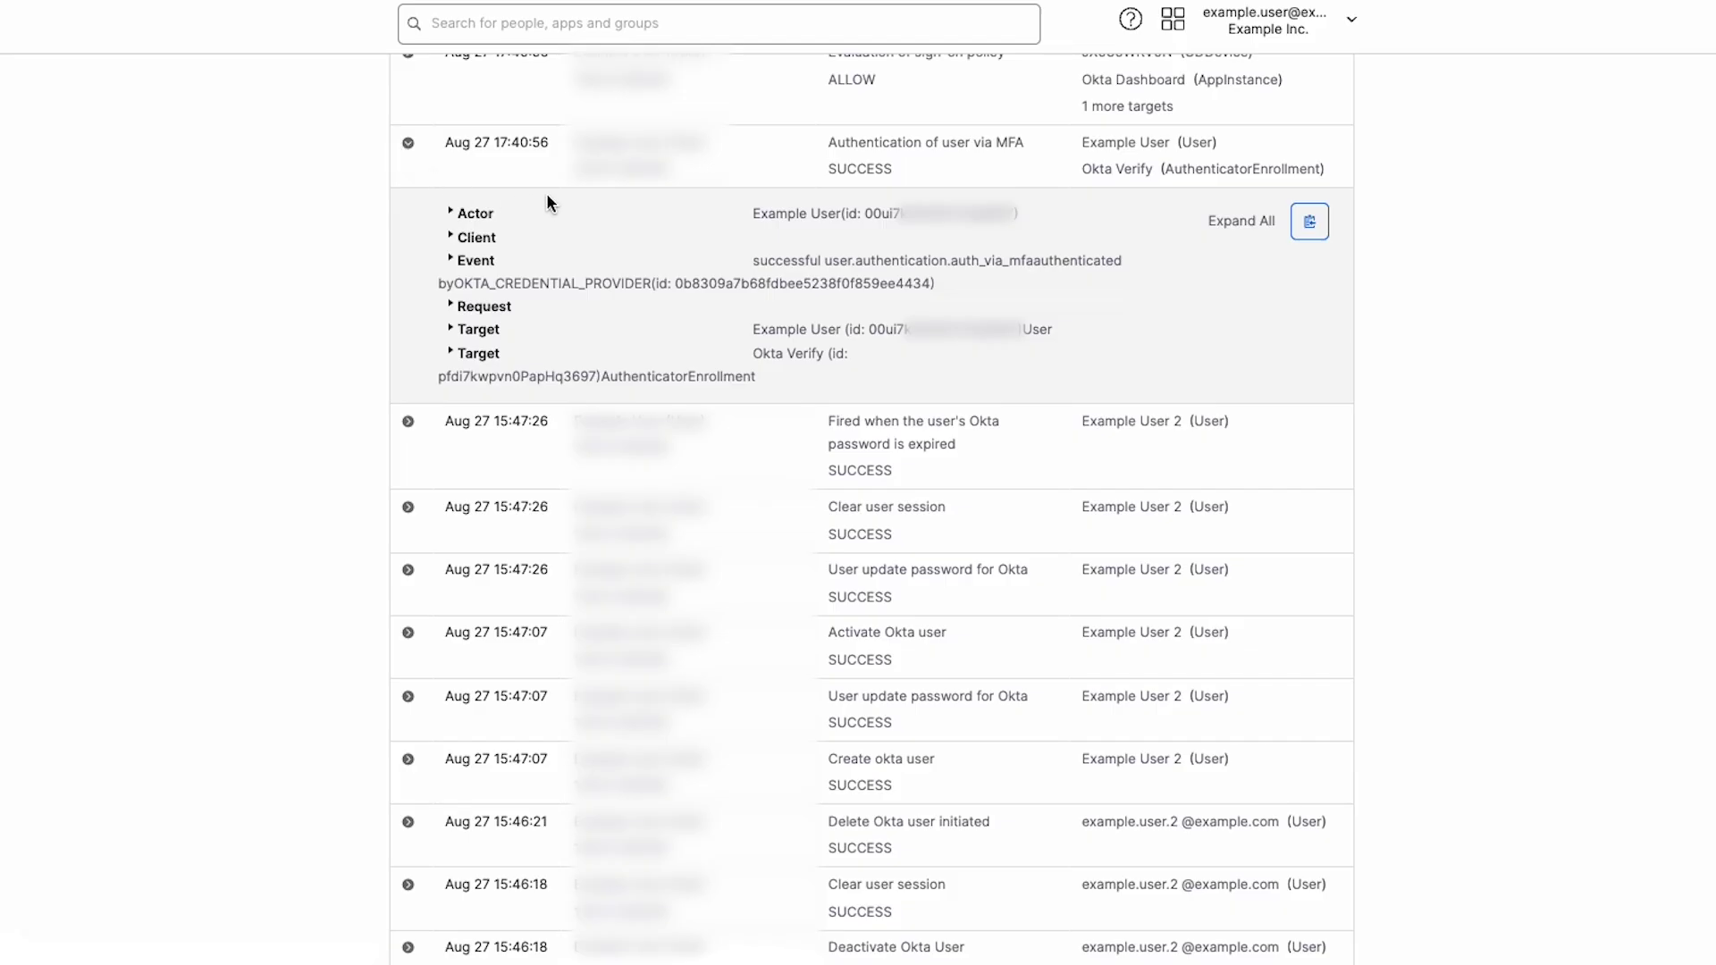
left_click(1246, 223)
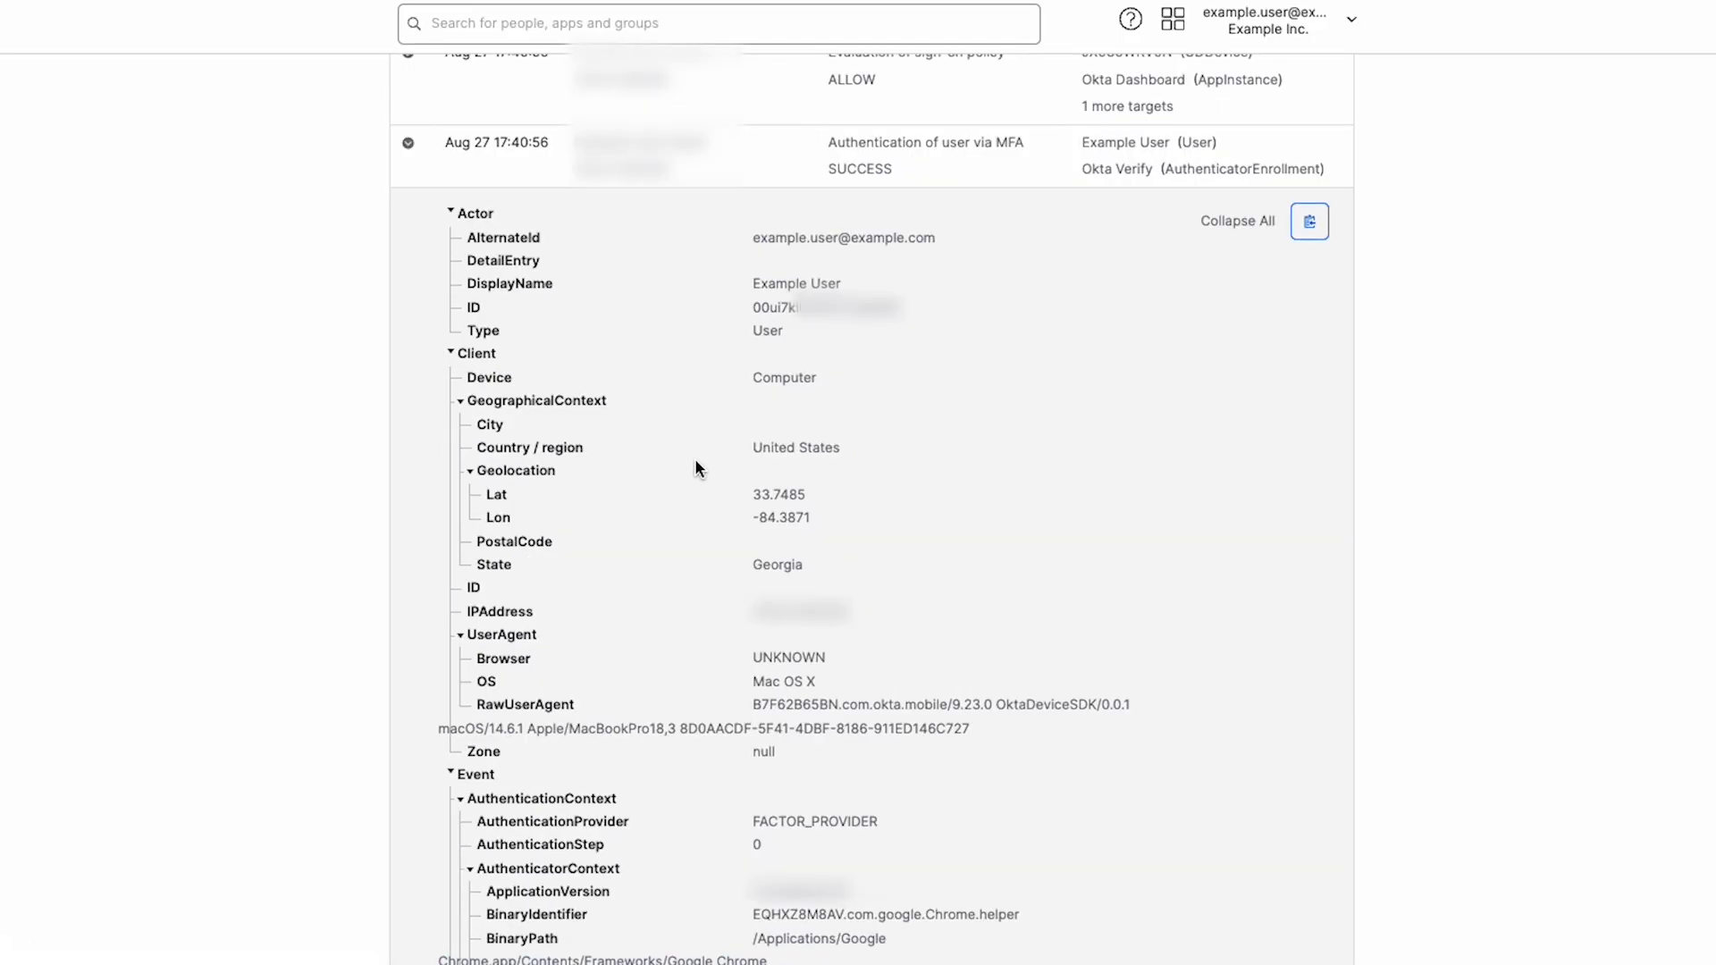
scroll(670, 501, "down", 11)
scroll(666, 594, "down", 7)
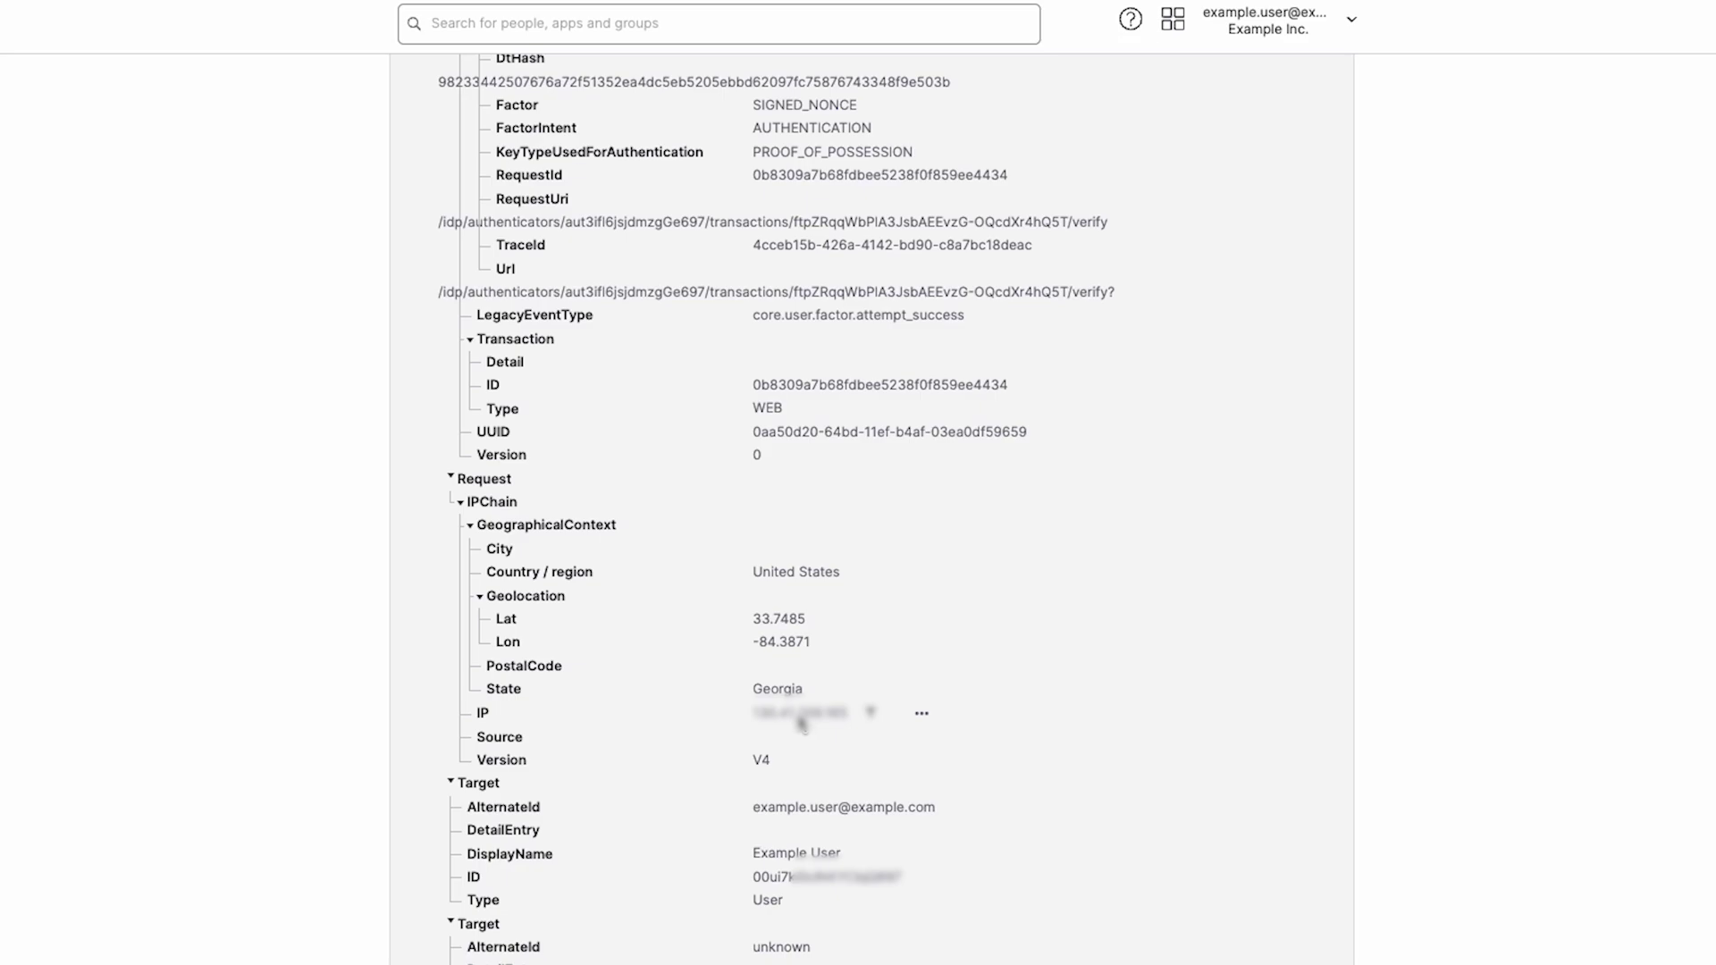
left_click(871, 715)
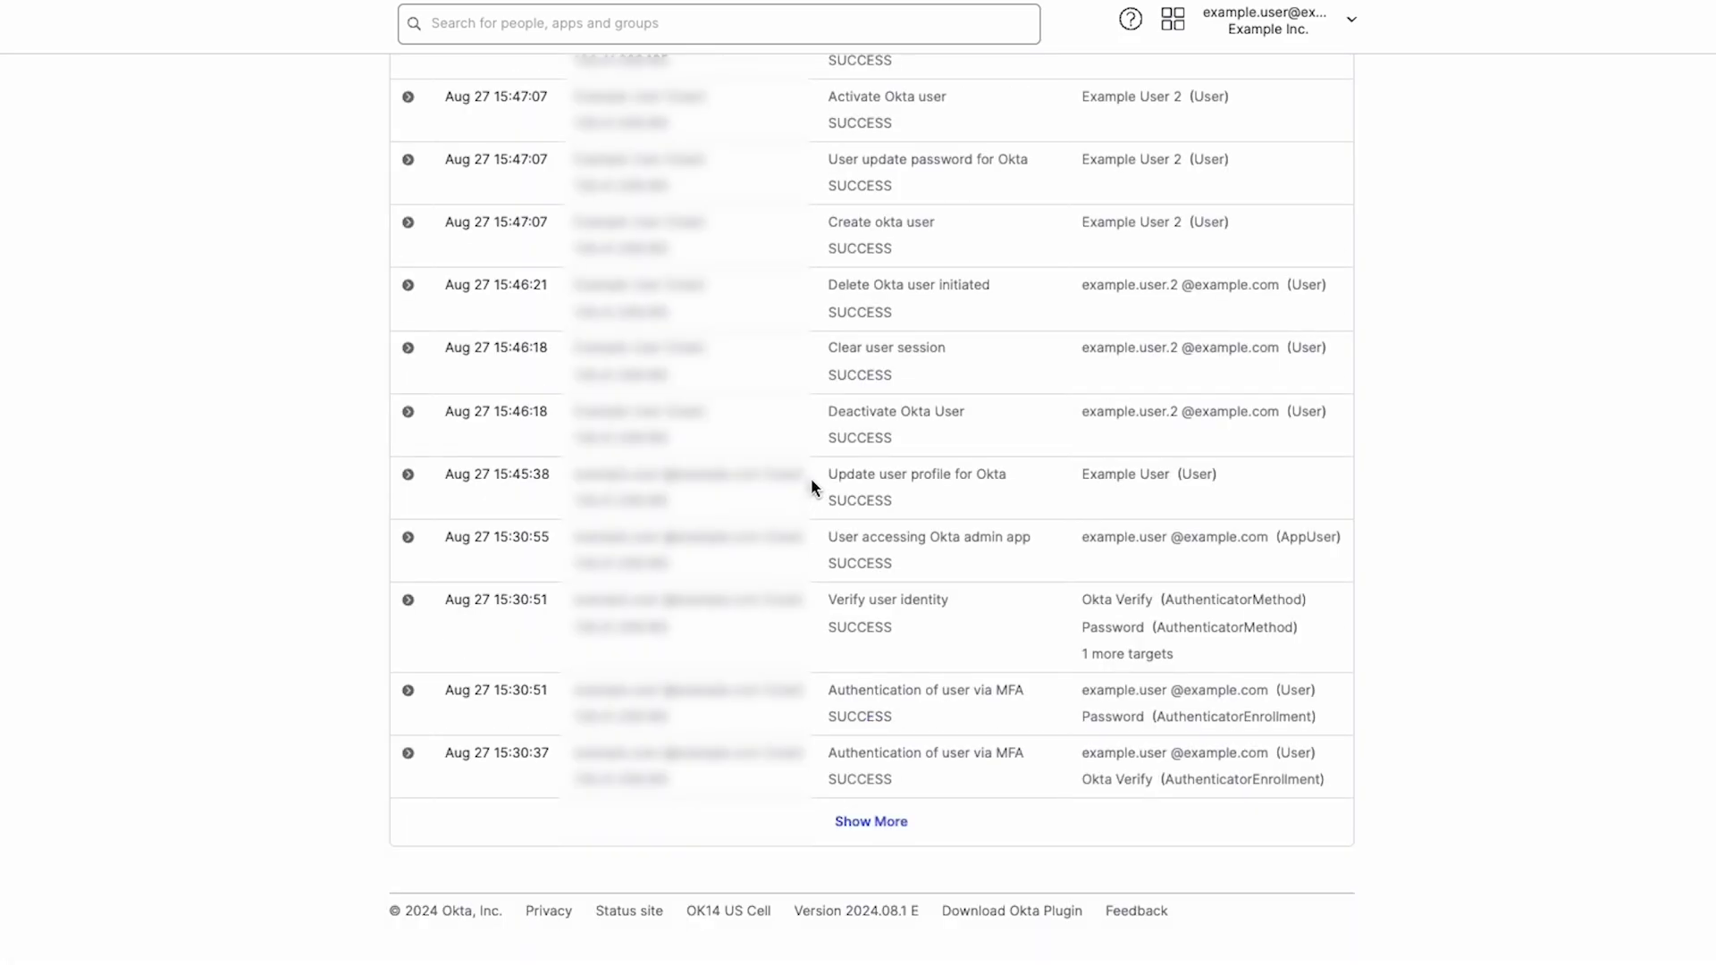
scroll(811, 483, "up", 7)
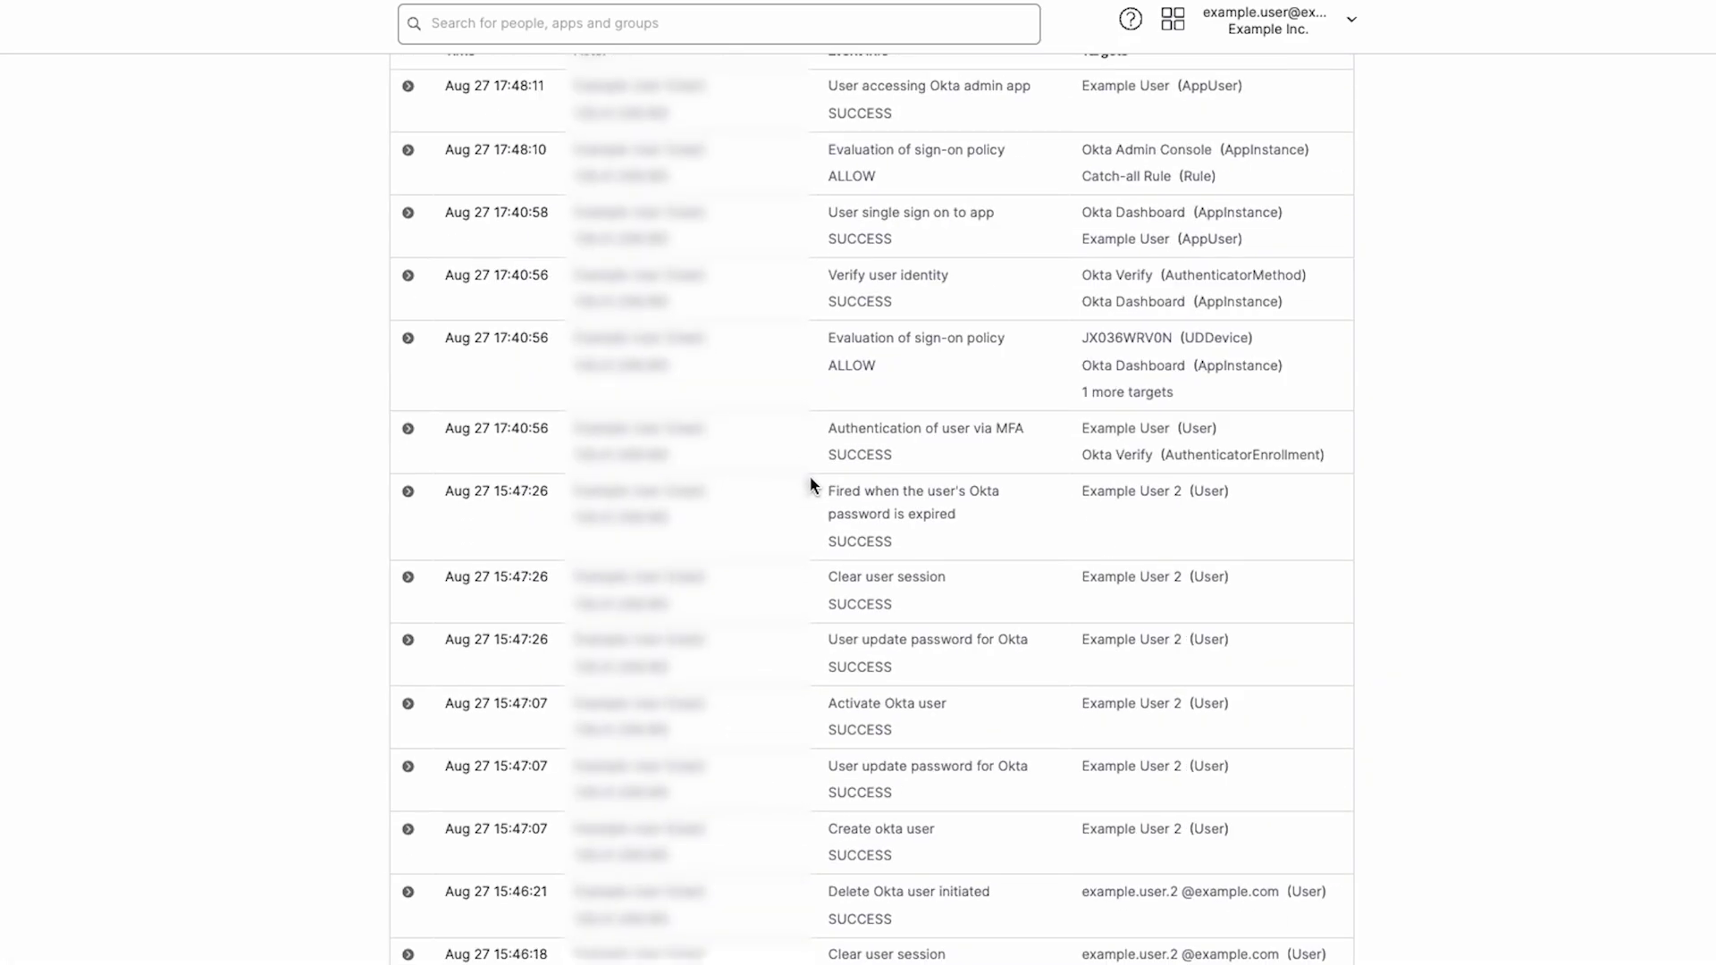
scroll(812, 484, "up", 7)
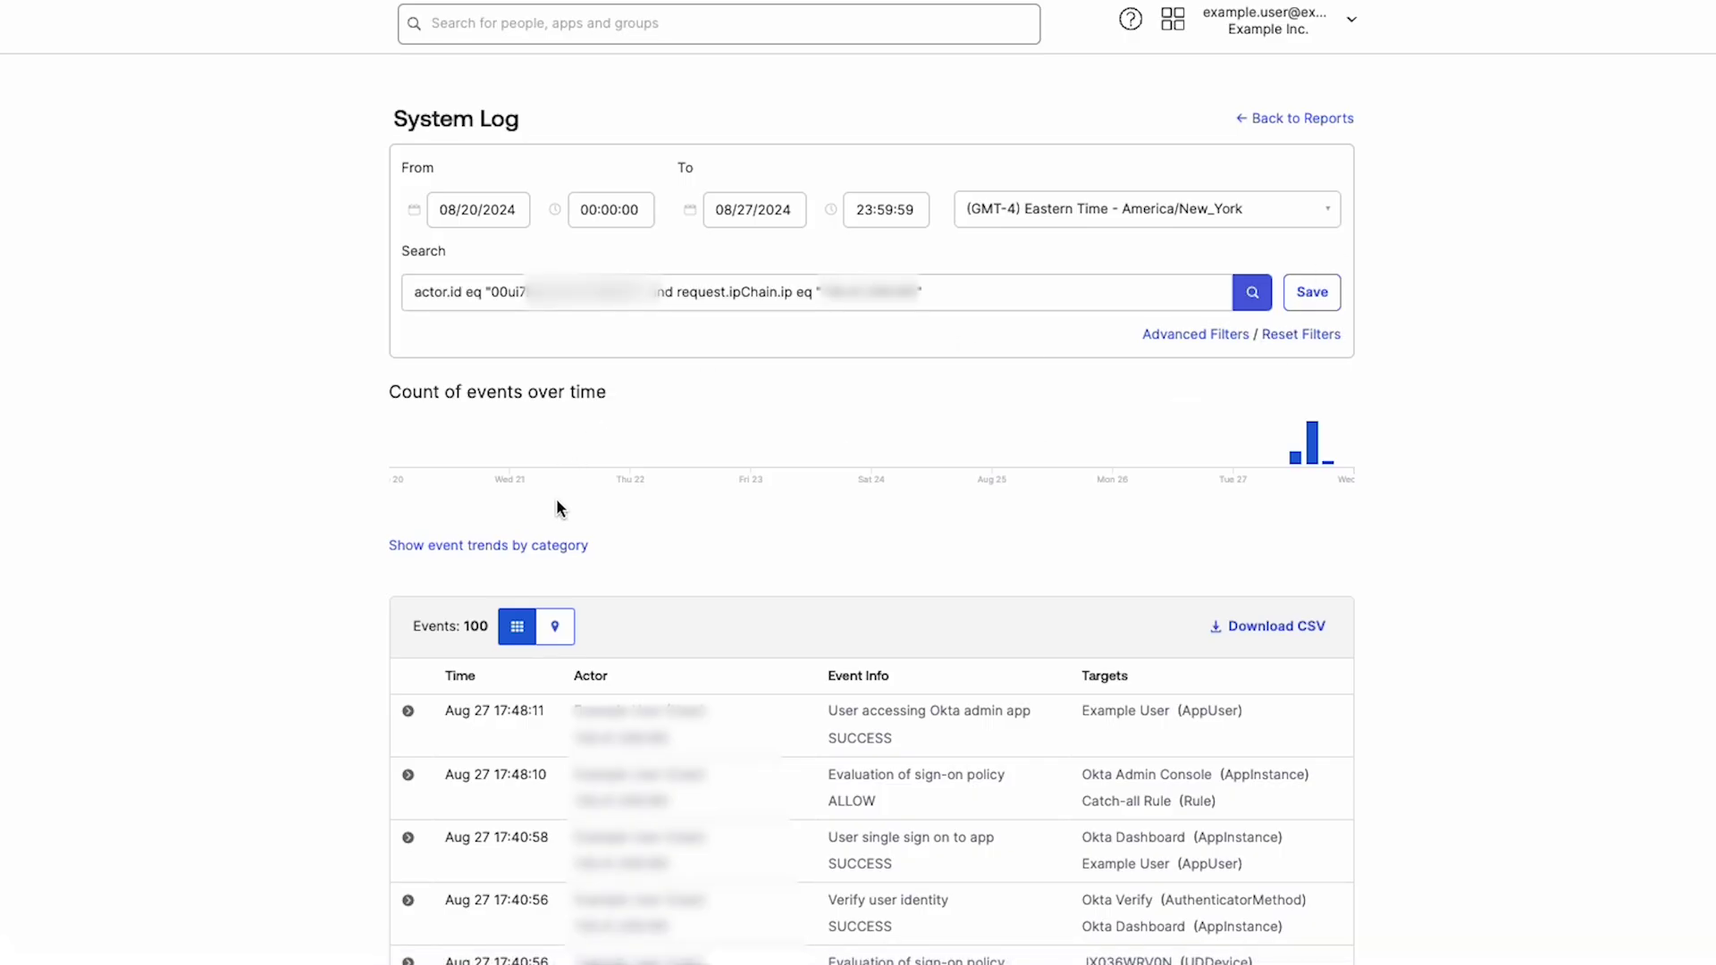
Step: Add the 17:48:11 admin-app access event's ExternalSessionId value to the search
scroll(442, 523, "down", 3)
left_click(408, 564)
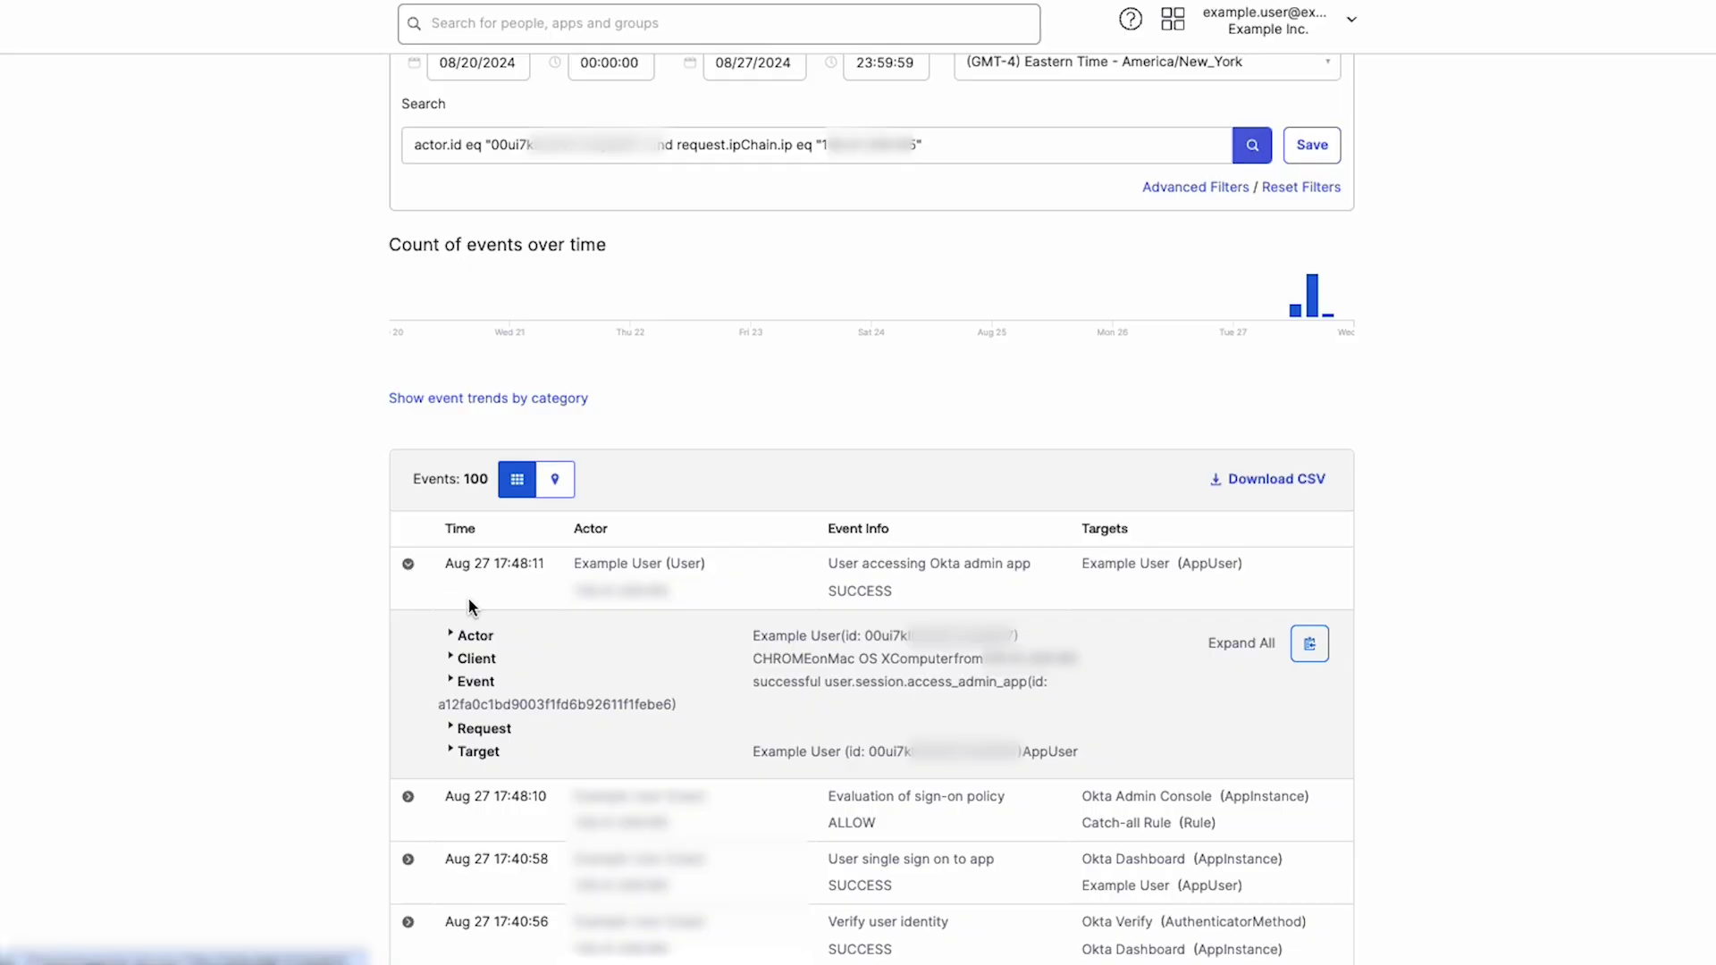
left_click(1223, 645)
scroll(1037, 657, "down", 15)
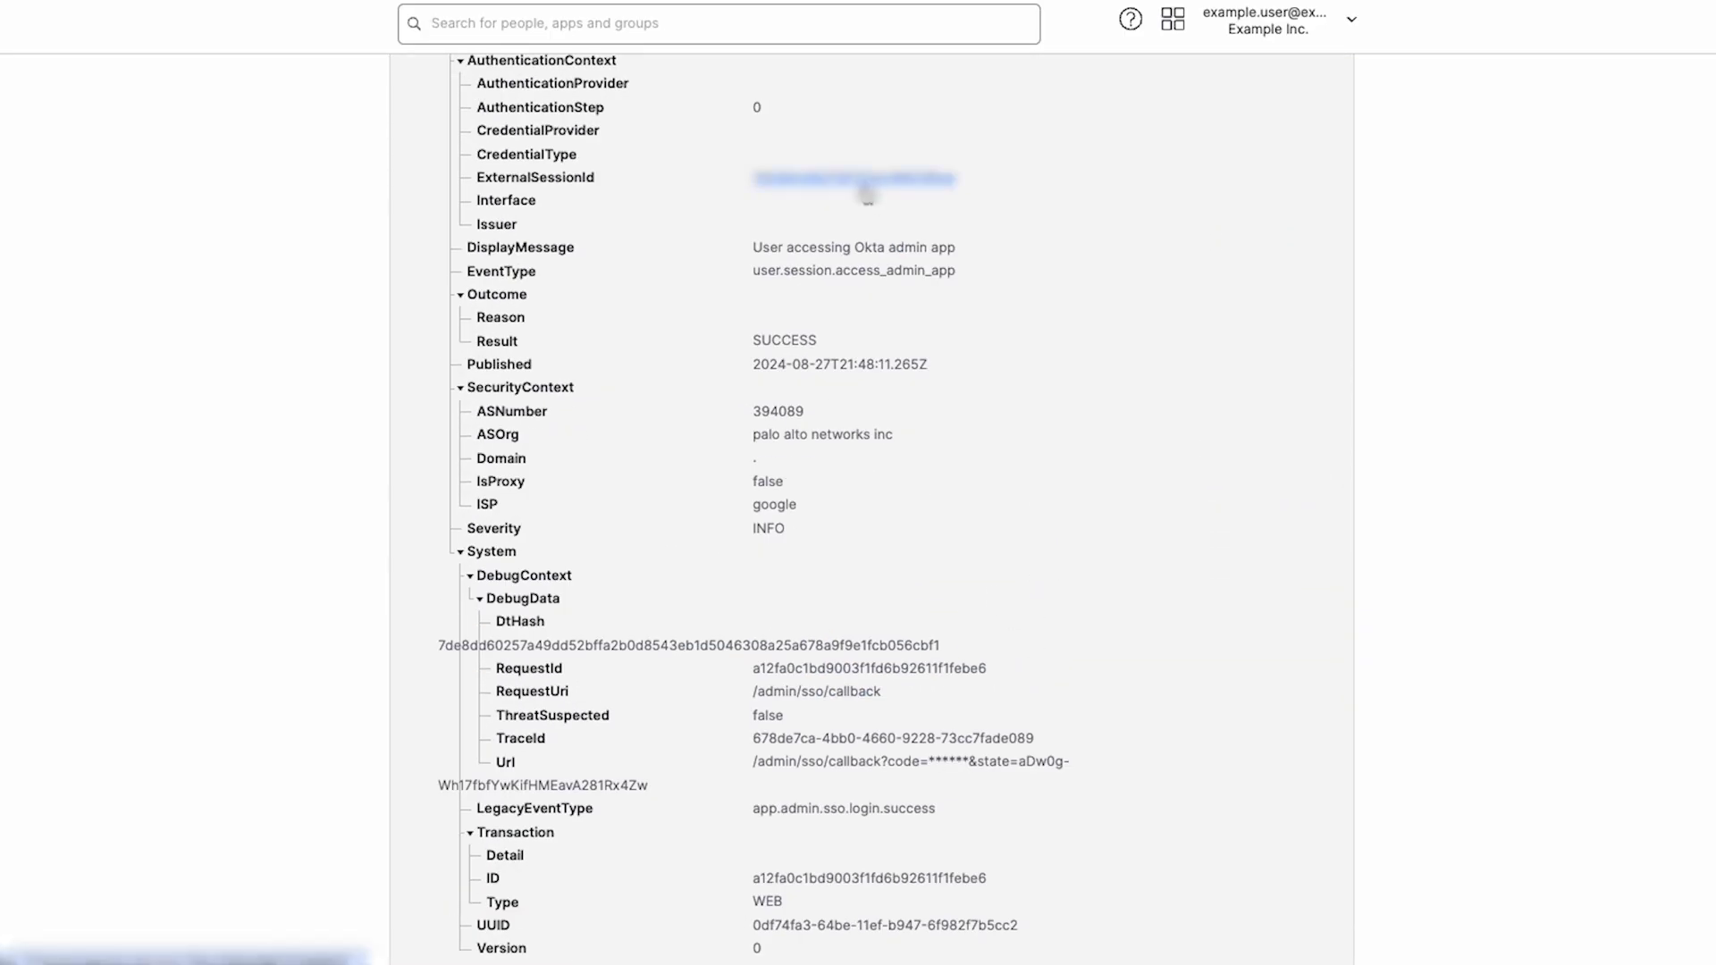
left_click(862, 184)
Step: Remove the actor.id and IP clauses and rerun the search on the session ID alone
left_click_drag(925, 93, 411, 93)
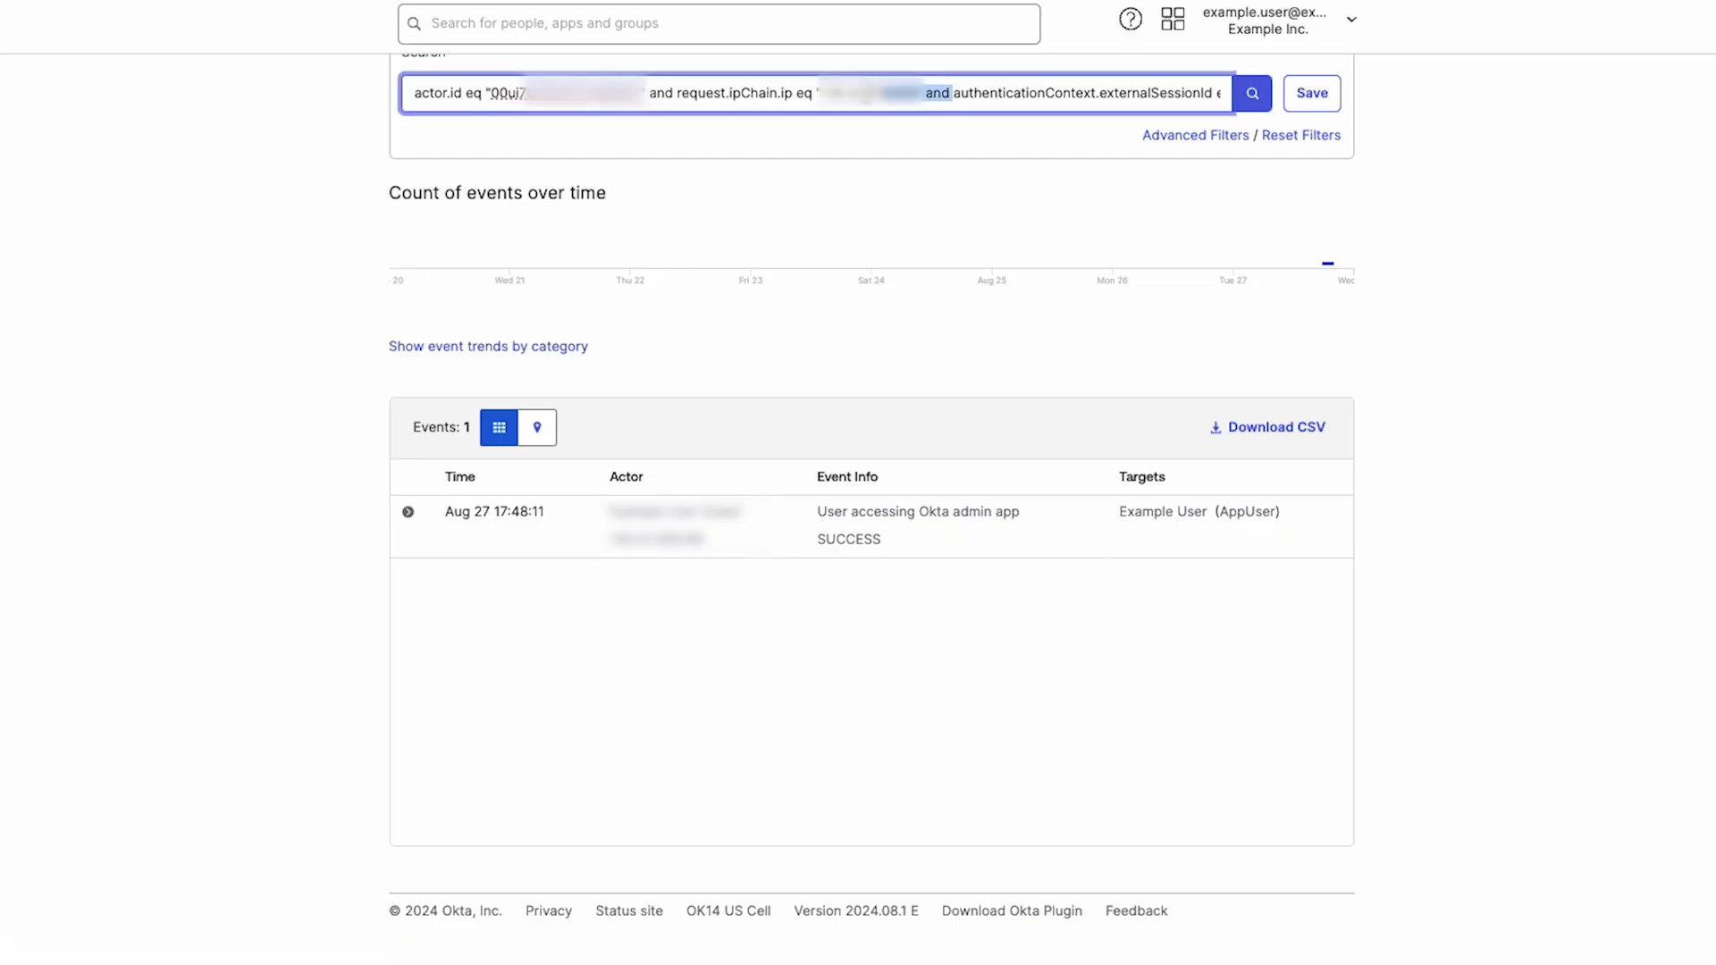
key("BackSpace")
key("Return")
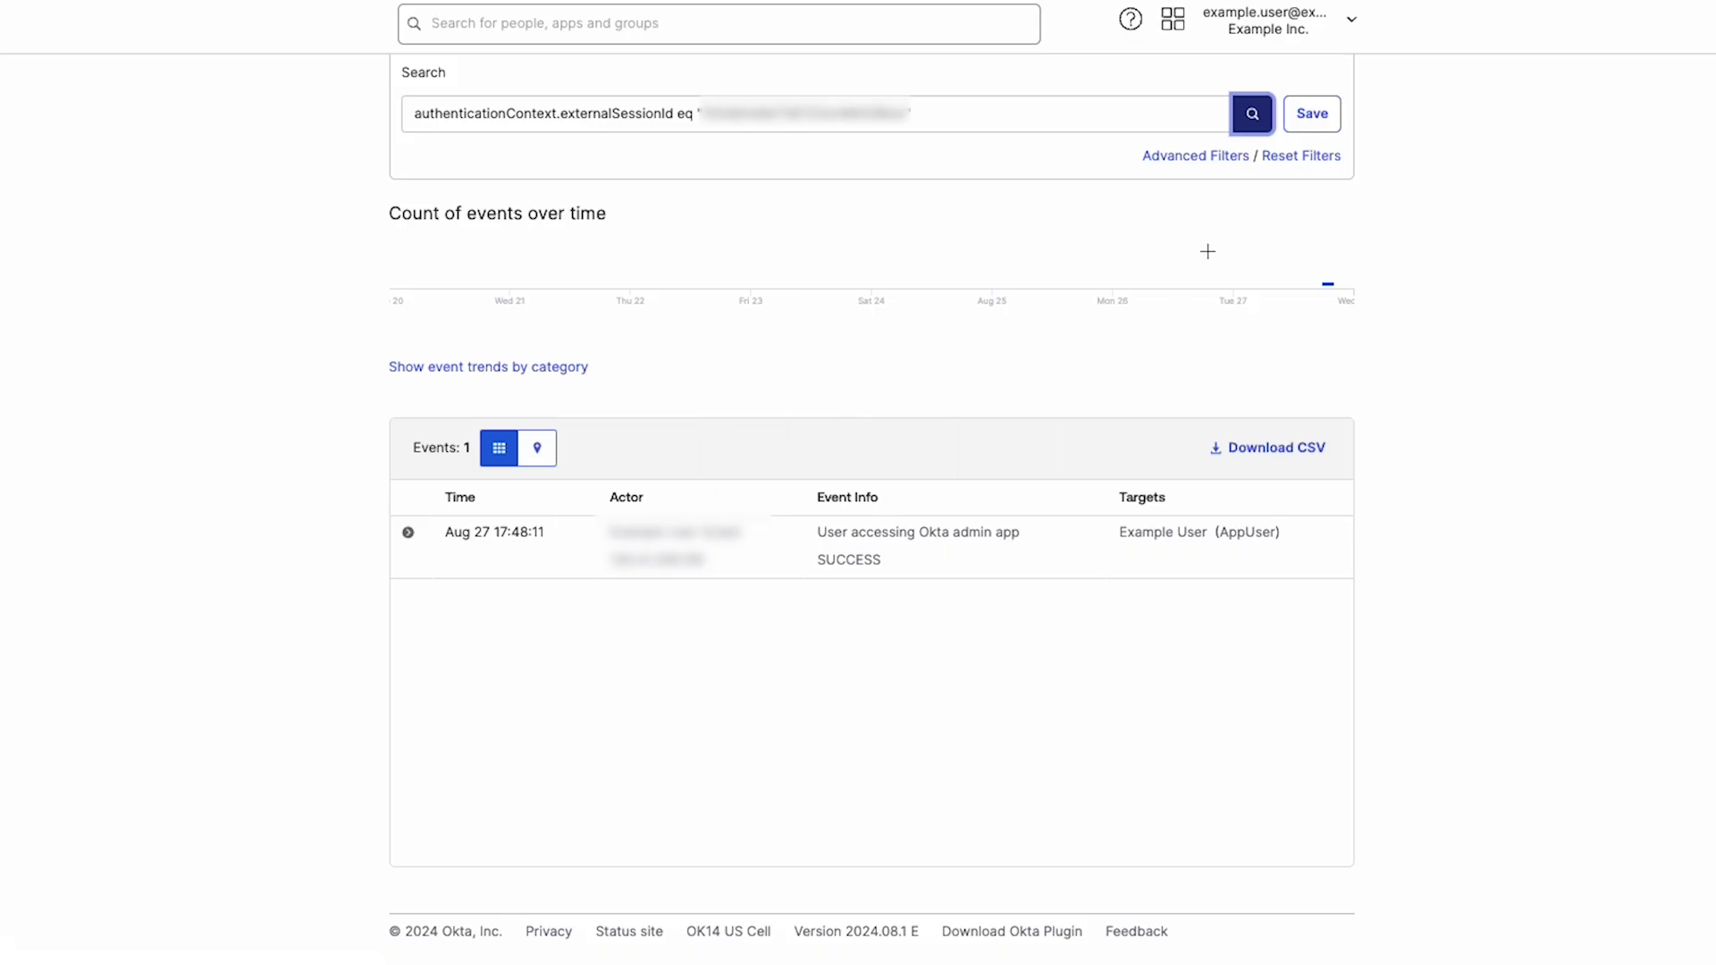
Step: Save the session-ID search as a new report named 'Saved Search'
scroll(1323, 139, "up", 2)
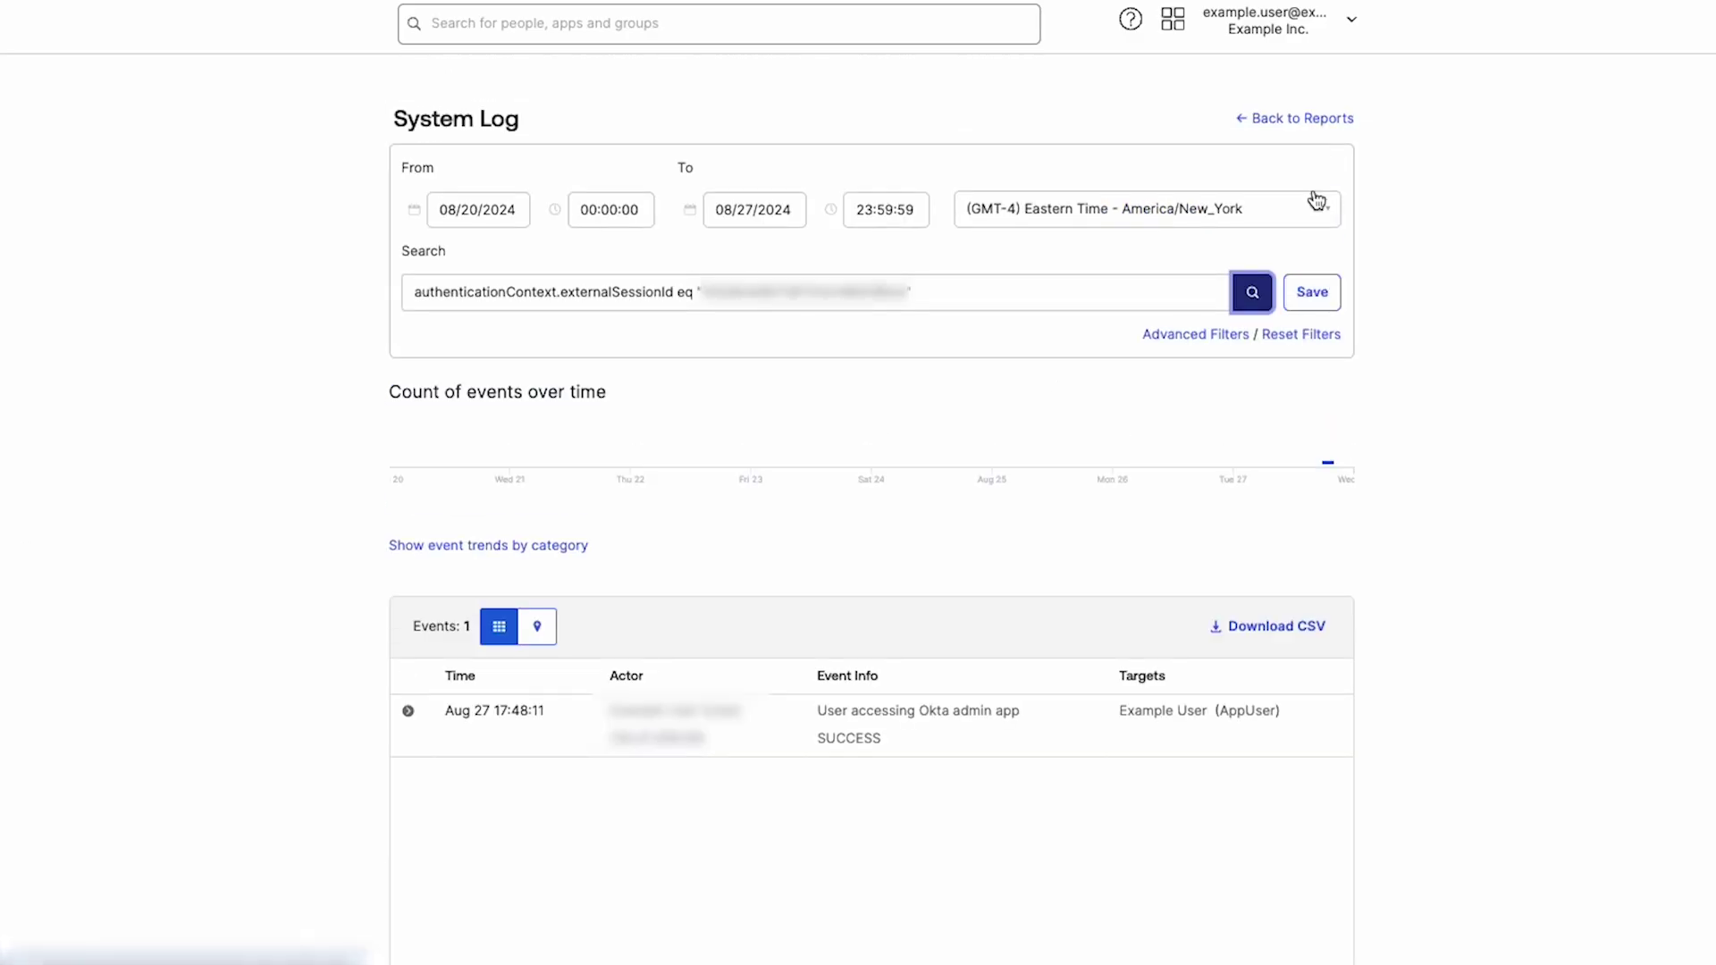
left_click(1321, 292)
type("Saved Search")
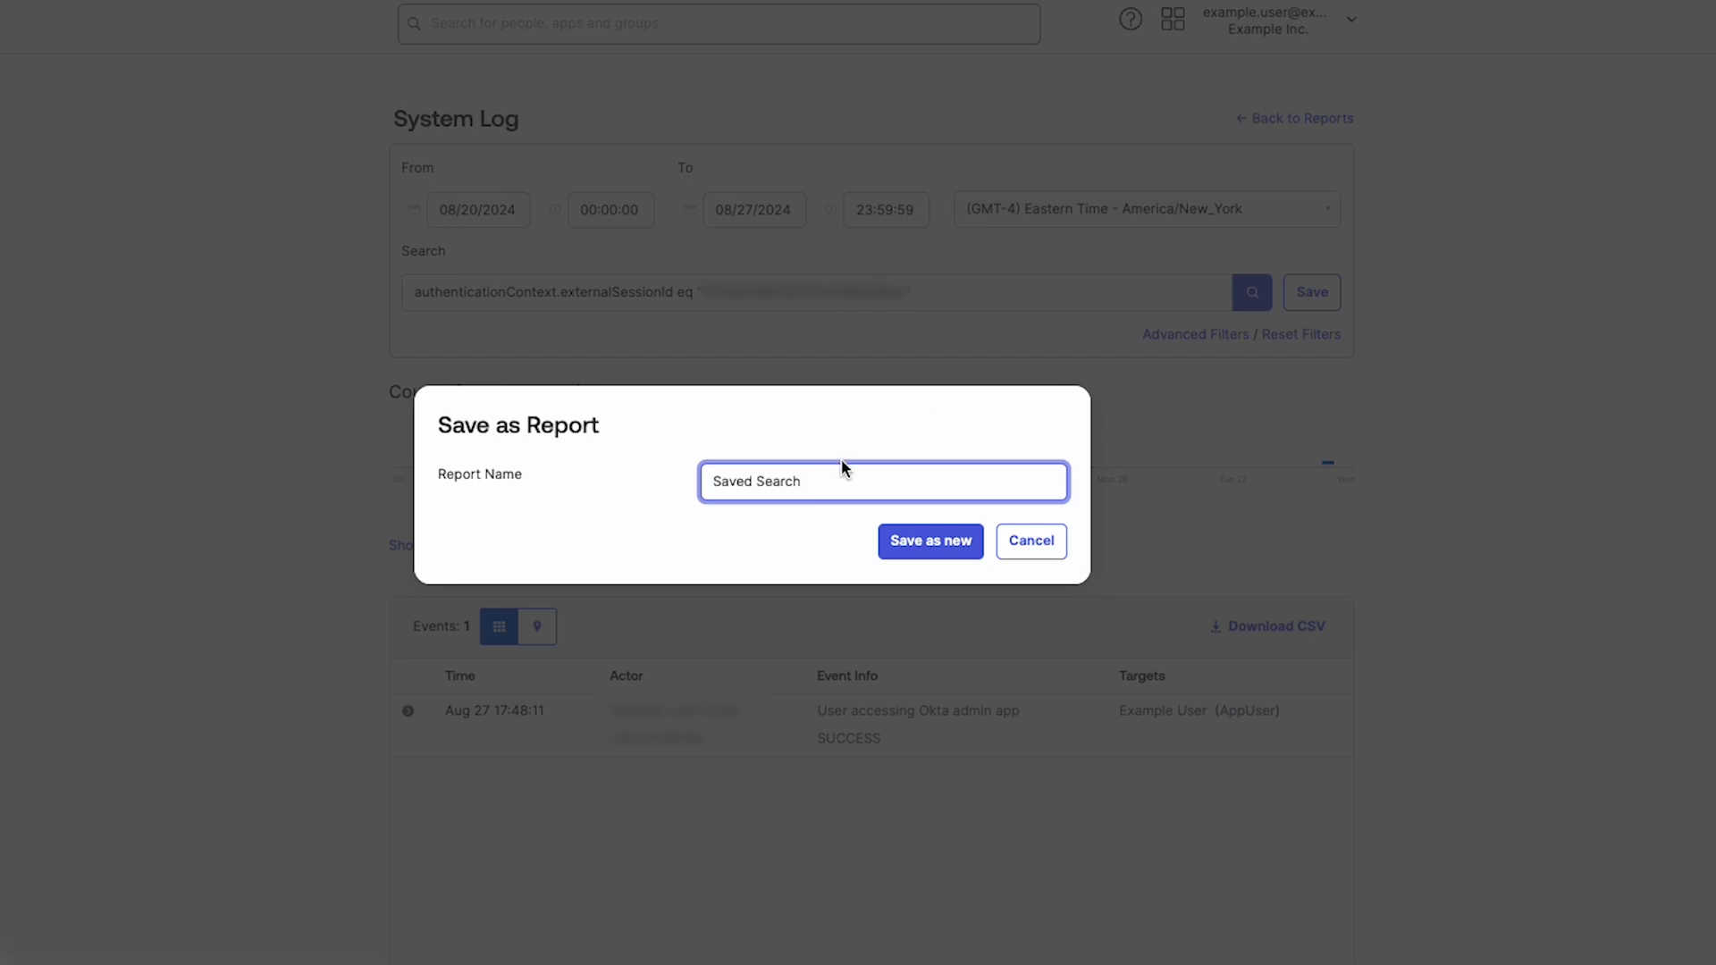
left_click(888, 546)
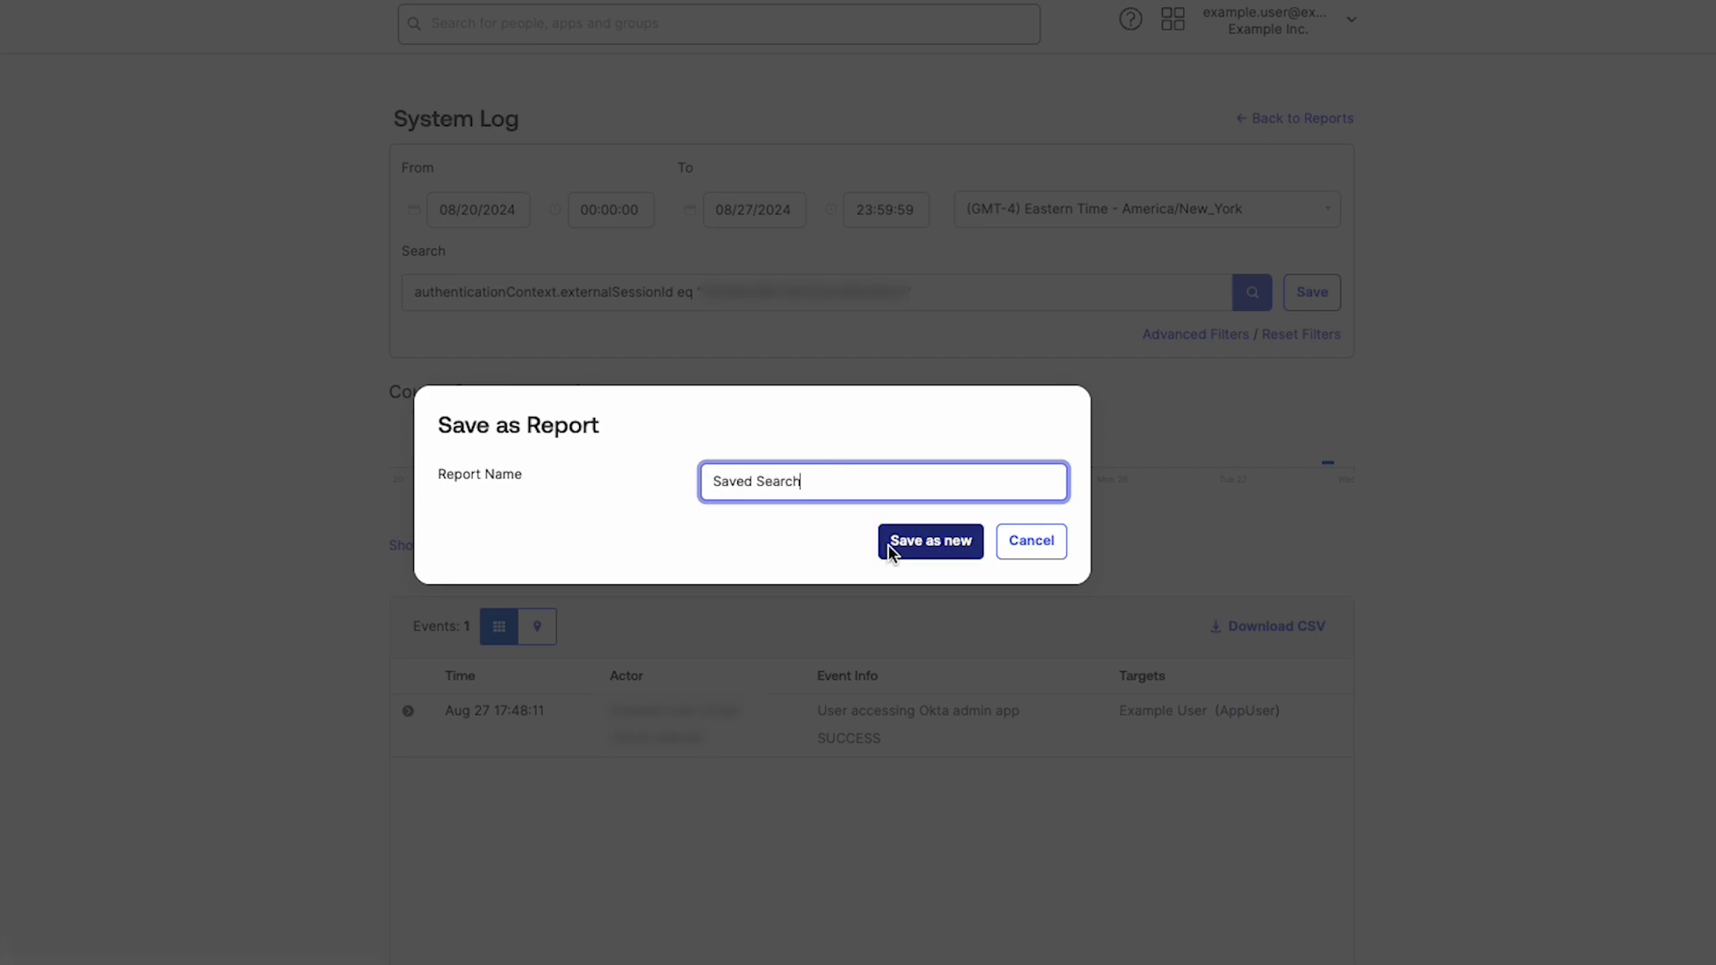
left_click(888, 546)
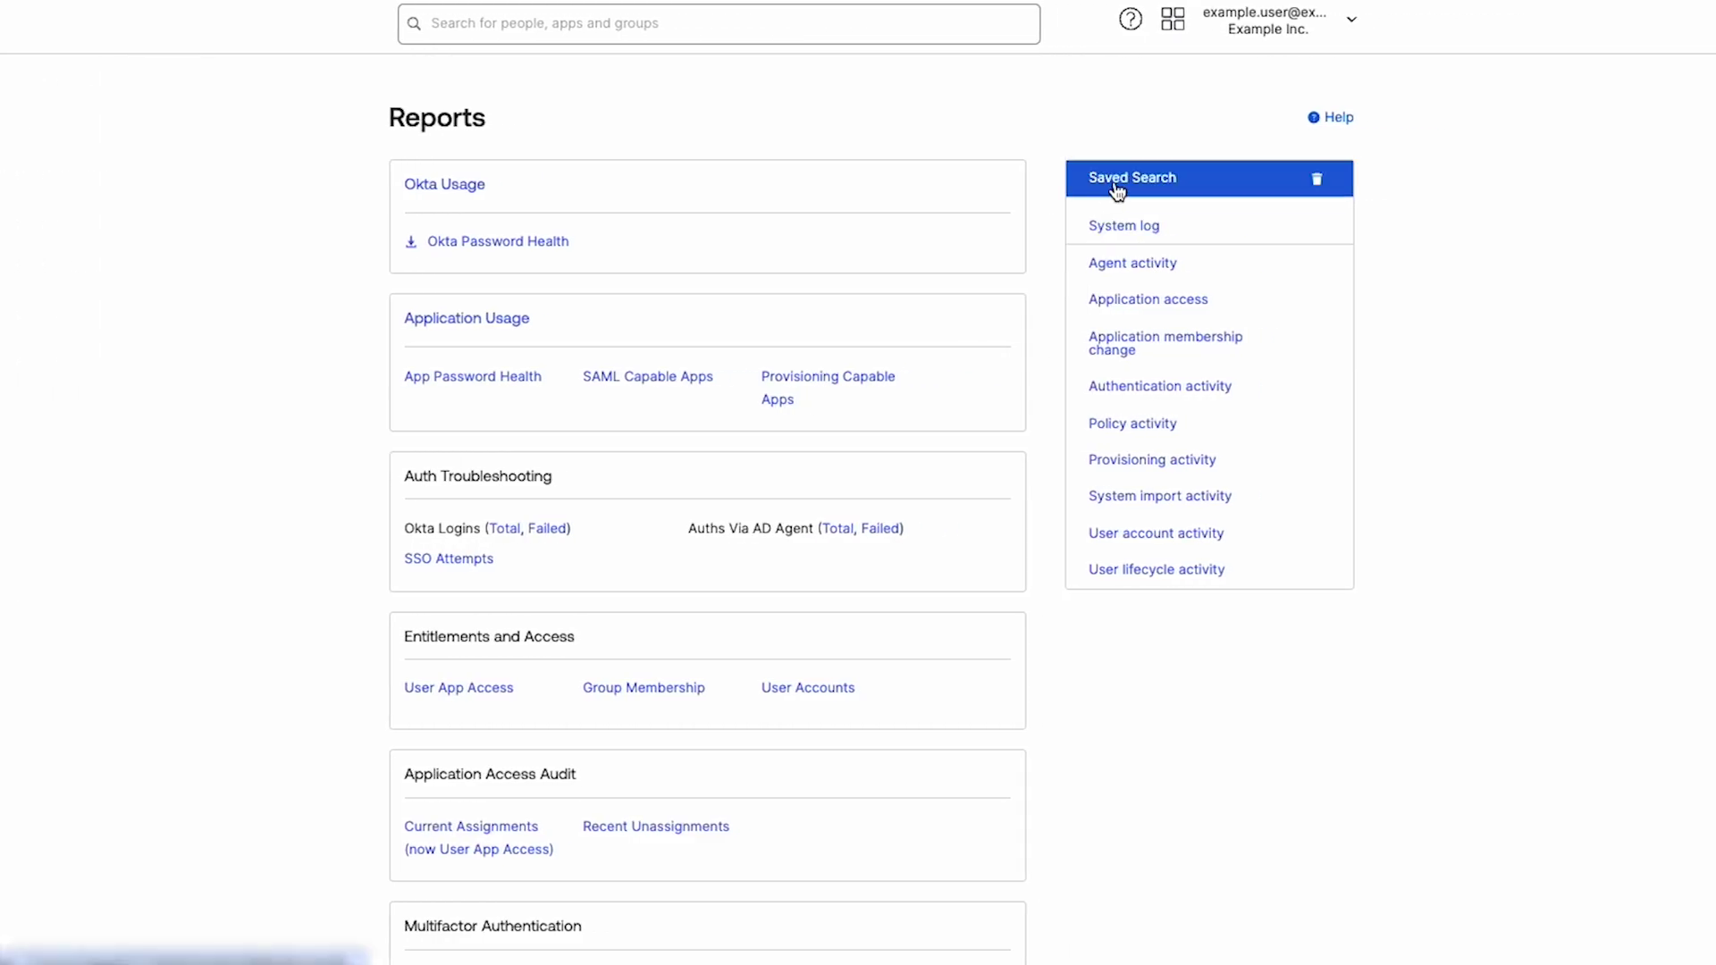
Step: Open the Saved Search report from the Reports page list
left_click(1117, 183)
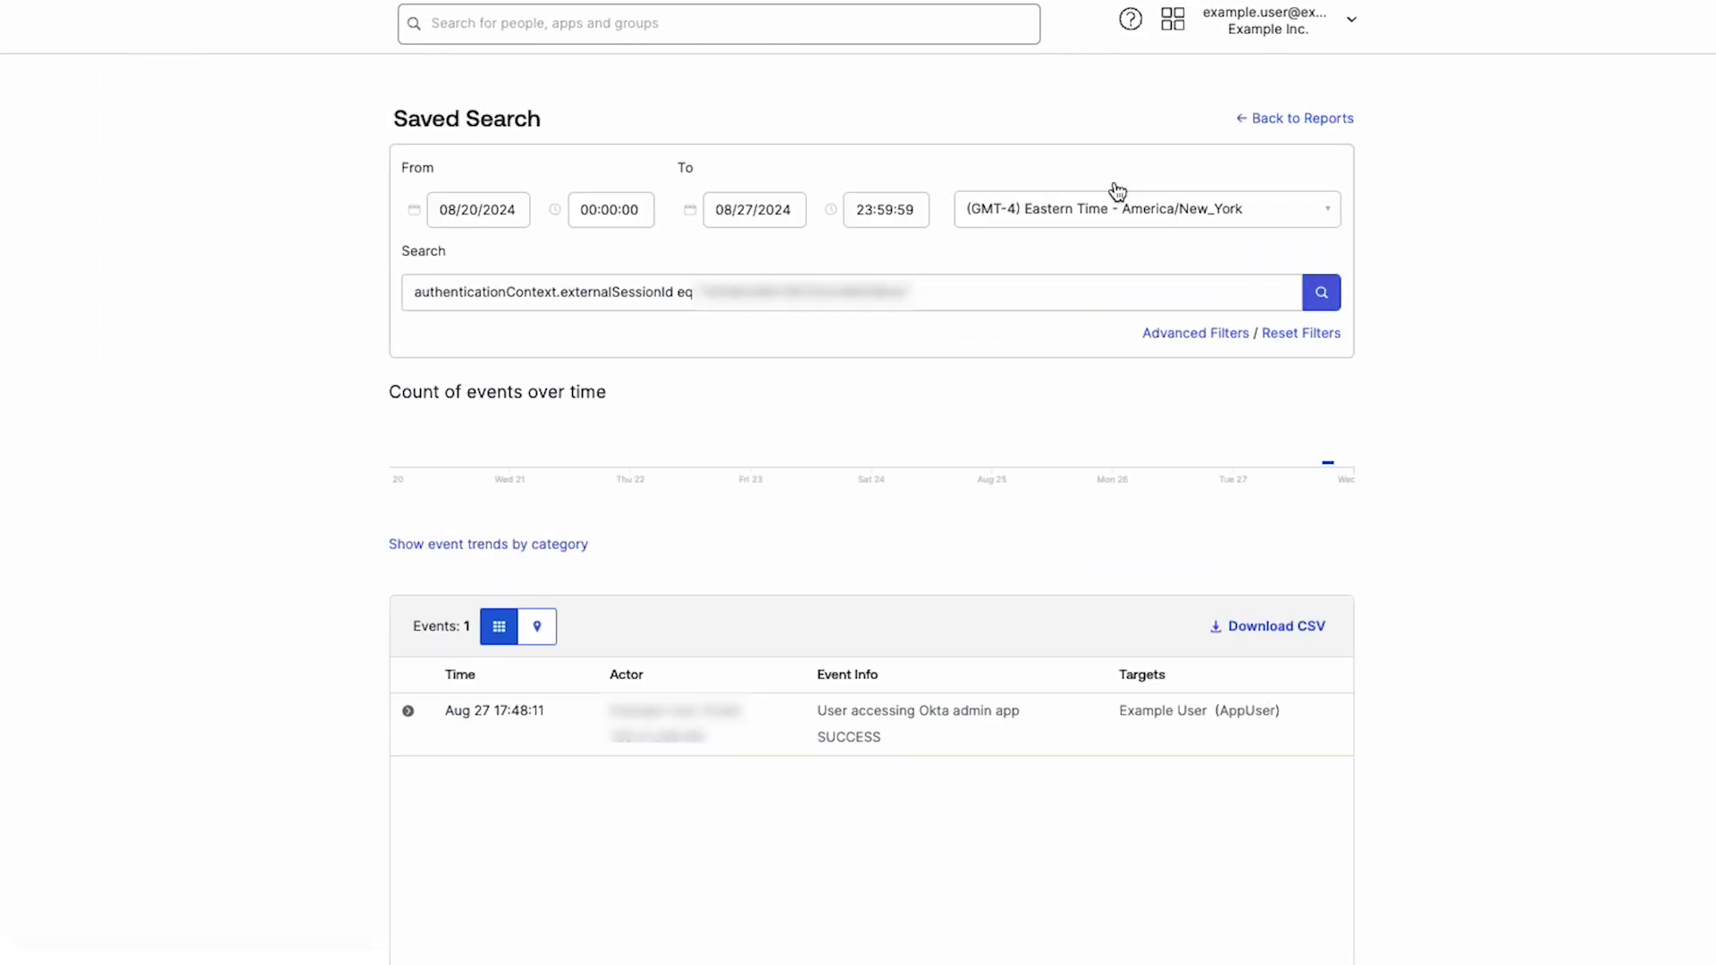